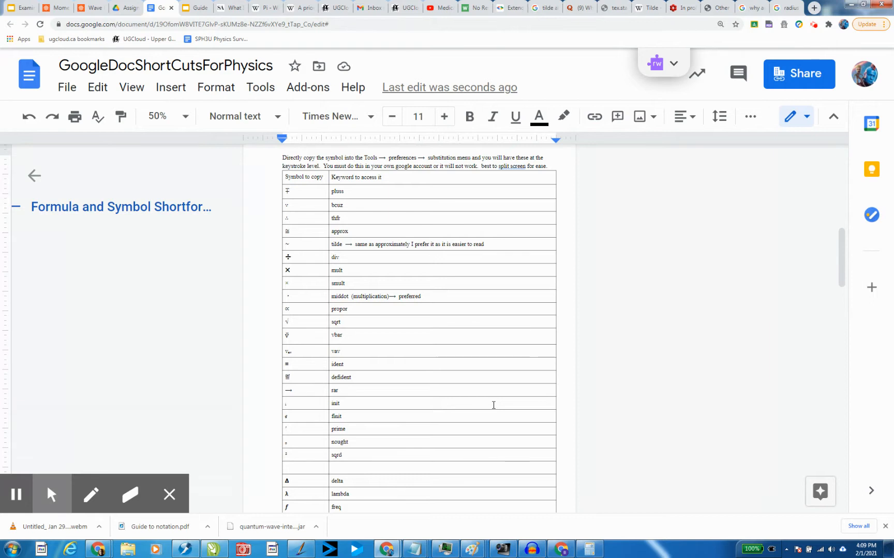
Arrange the symbol document's window and the second browser window side by side, with the whole symbol table in view.
{"action": "mouse_move", "coordinate": [472, 549]}
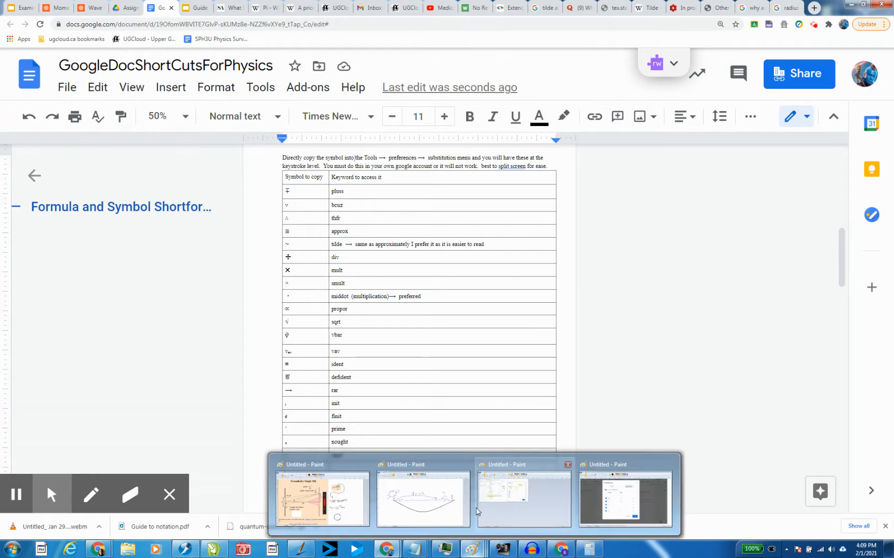
{"action": "mouse_move", "coordinate": [463, 511]}
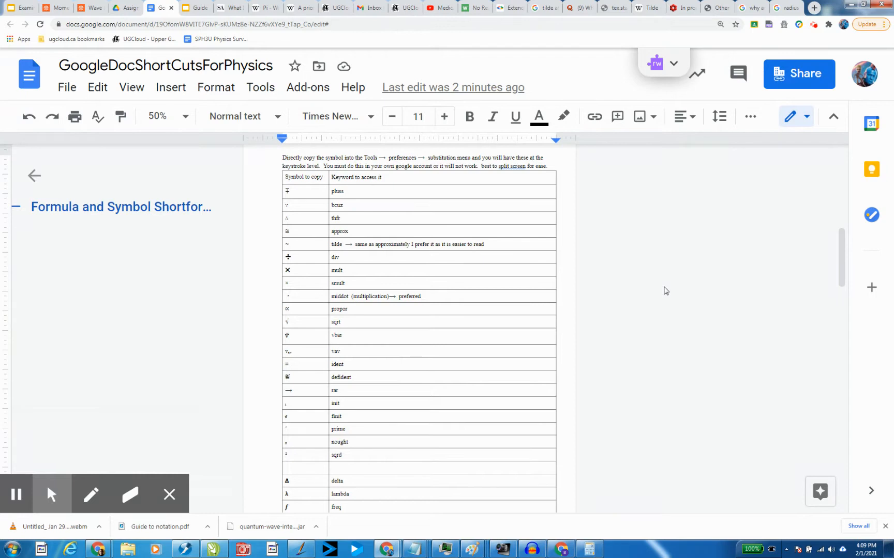
{"action": "left_click", "coordinate": [863, 5]}
{"action": "left_click_drag", "start_coordinate": [651, 10], "coordinate": [893, 23]}
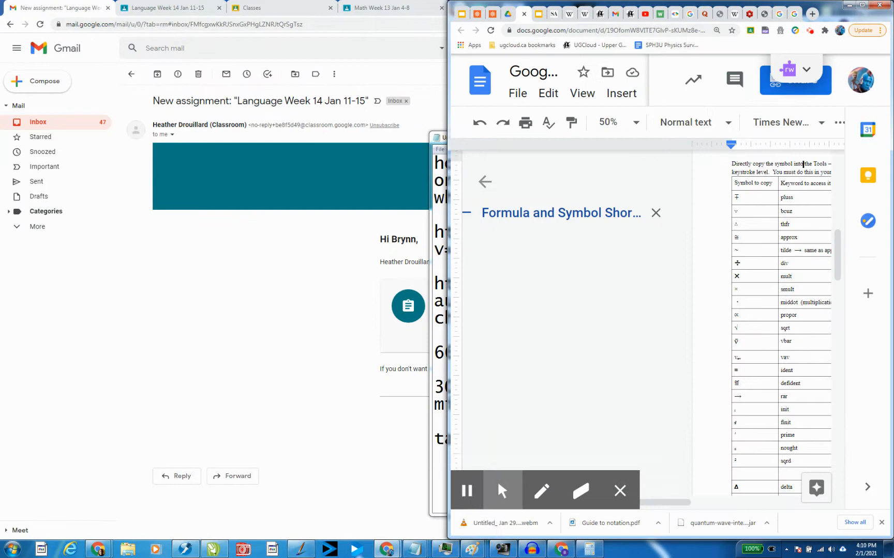
{"action": "mouse_move", "coordinate": [389, 551]}
{"action": "left_click", "coordinate": [561, 549]}
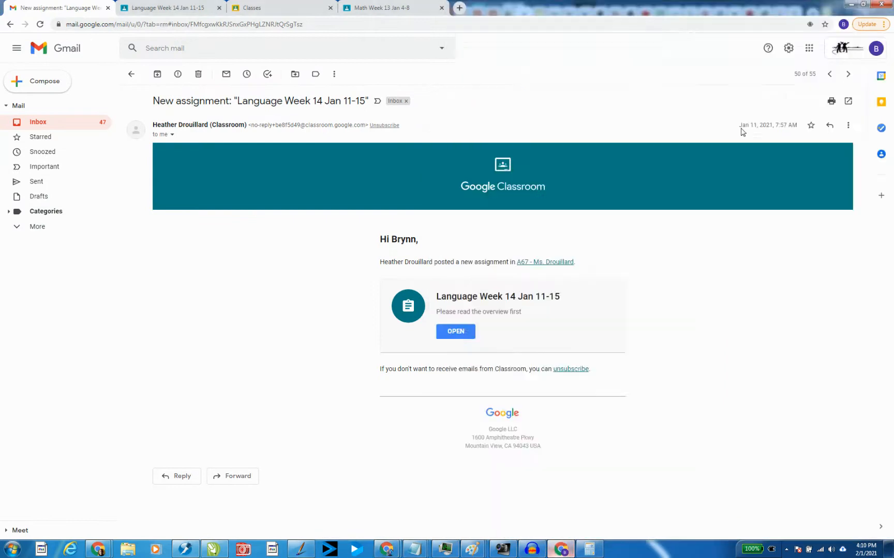
{"action": "left_click_drag", "start_coordinate": [791, 16], "coordinate": [371, 17]}
{"action": "left_click_drag", "start_coordinate": [498, 63], "coordinate": [300, 59]}
{"action": "left_click_drag", "start_coordinate": [253, 16], "coordinate": [383, 22]}
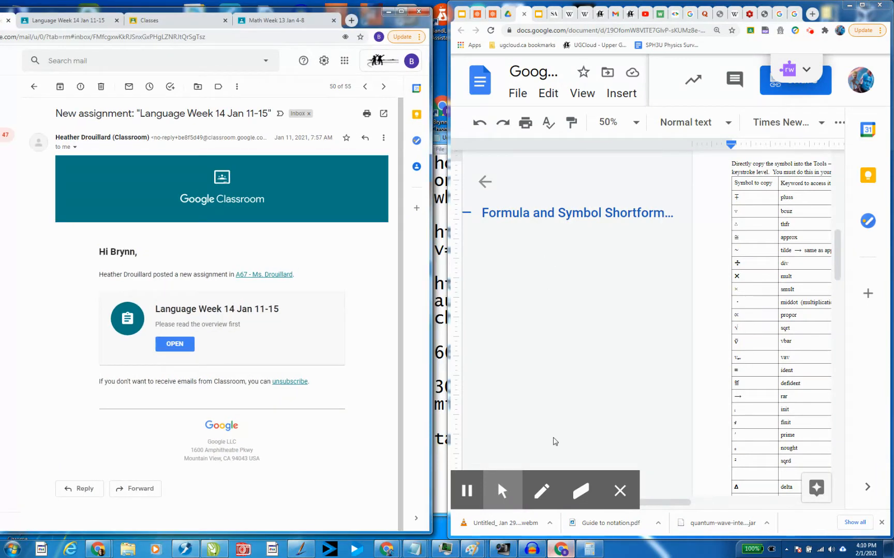
{"action": "left_click", "coordinate": [621, 489]}
{"action": "left_click_drag", "start_coordinate": [596, 501], "coordinate": [732, 501]}
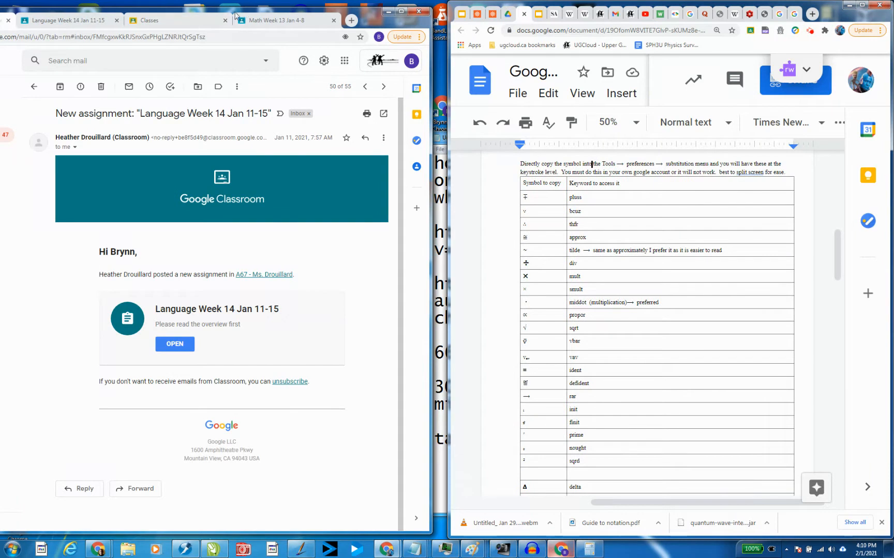
Open My Drive in a new tab of the browser window that shows the mail account.
{"action": "left_click", "coordinate": [351, 23]}
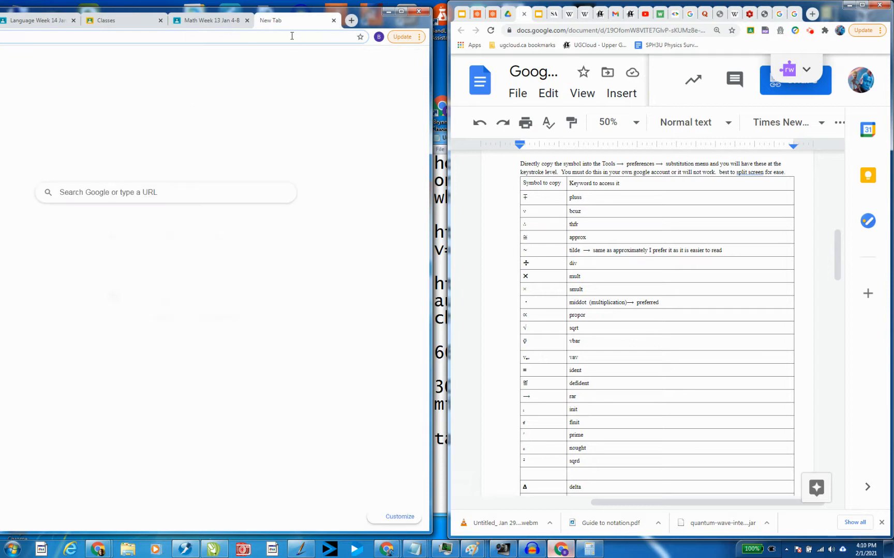
{"action": "left_click", "coordinate": [293, 37]}
{"action": "left_click_drag", "start_coordinate": [363, 18], "coordinate": [376, 24]}
{"action": "left_click", "coordinate": [112, 45]}
{"action": "type", "text": "drive/my-drive"}
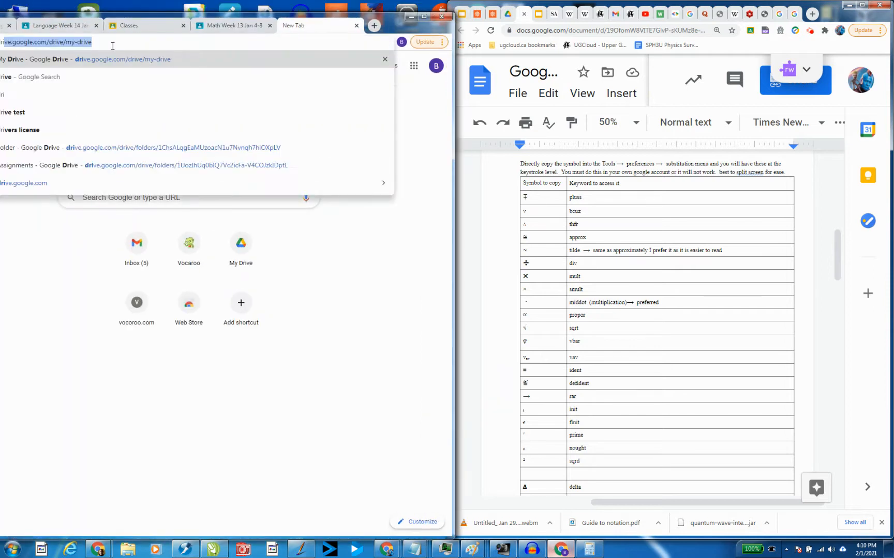
{"action": "key", "text": "Return"}
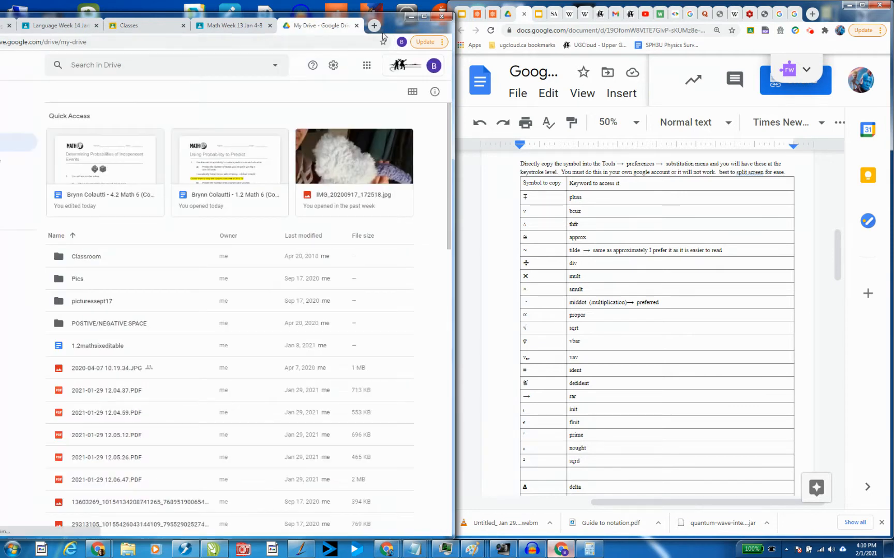
{"action": "left_click_drag", "start_coordinate": [147, 17], "coordinate": [242, 25]}
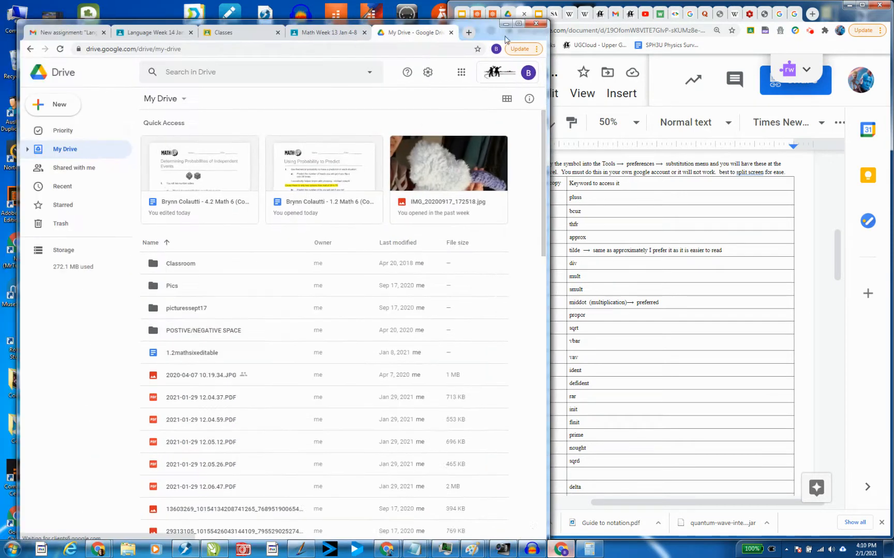
Create a blank Google Docs document in My Drive and place its window beside the symbol table.
{"action": "left_click", "coordinate": [48, 109]}
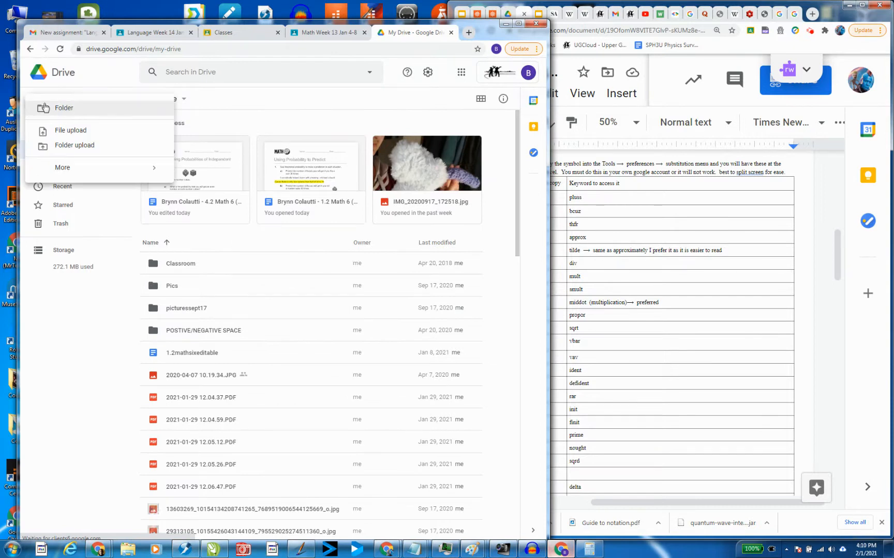
{"action": "mouse_move", "coordinate": [80, 169]}
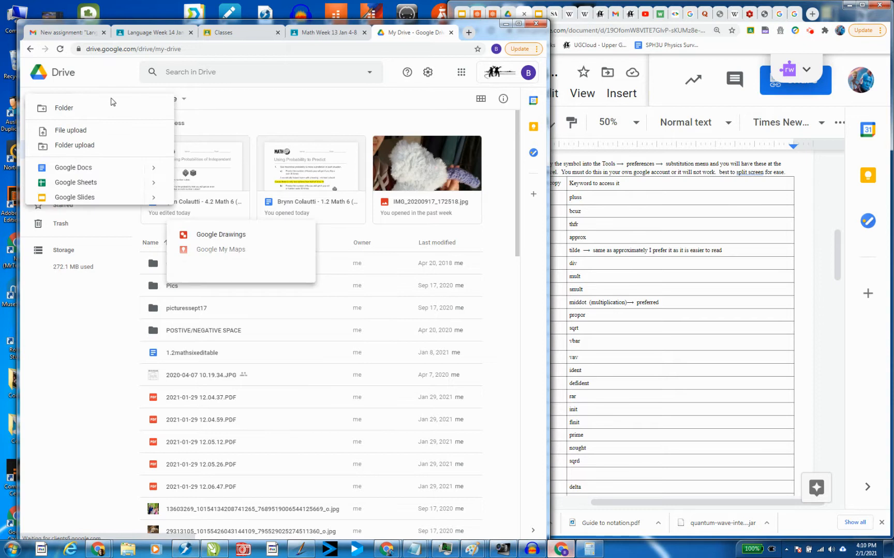
{"action": "left_click", "coordinate": [78, 169]}
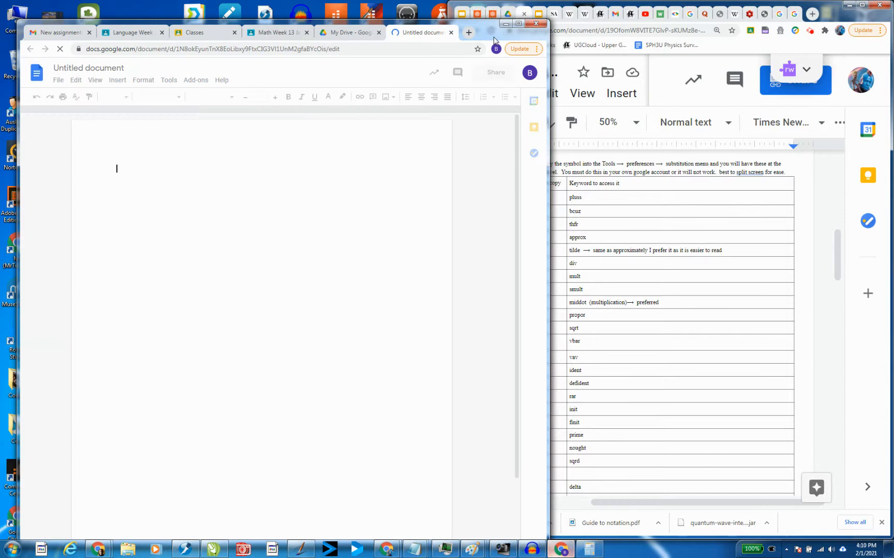
{"action": "left_click_drag", "start_coordinate": [492, 38], "coordinate": [419, 26]}
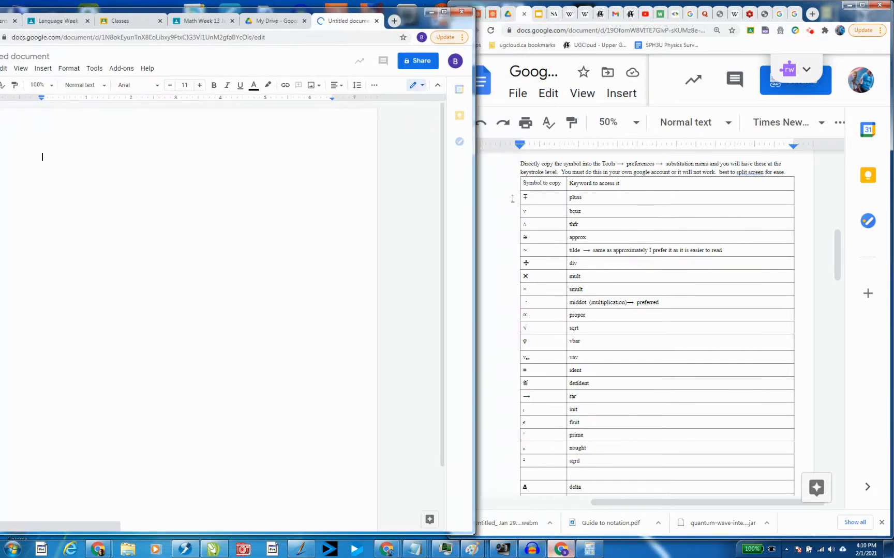
Select the symbol in the table's pluss row and open the blank document's automatic substitution preferences.
{"action": "left_click_drag", "start_coordinate": [530, 198], "coordinate": [523, 198]}
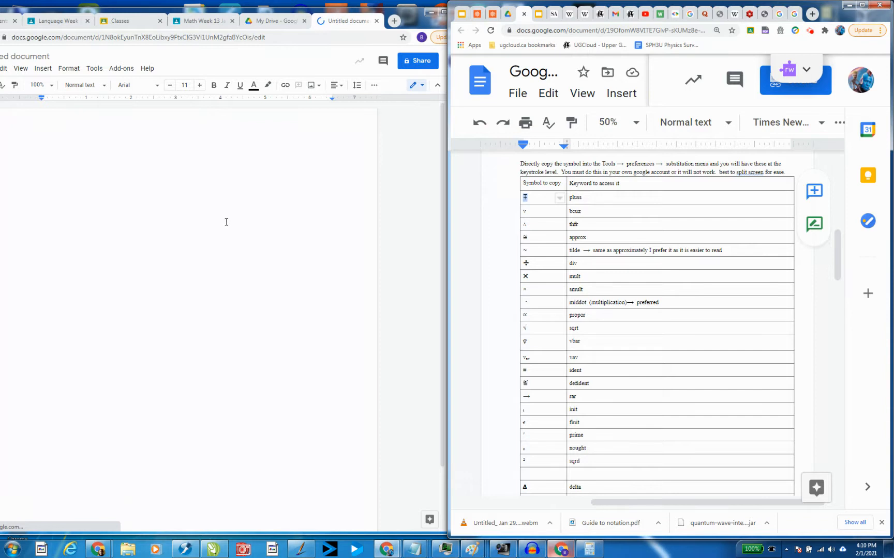
{"action": "left_click", "coordinate": [88, 69]}
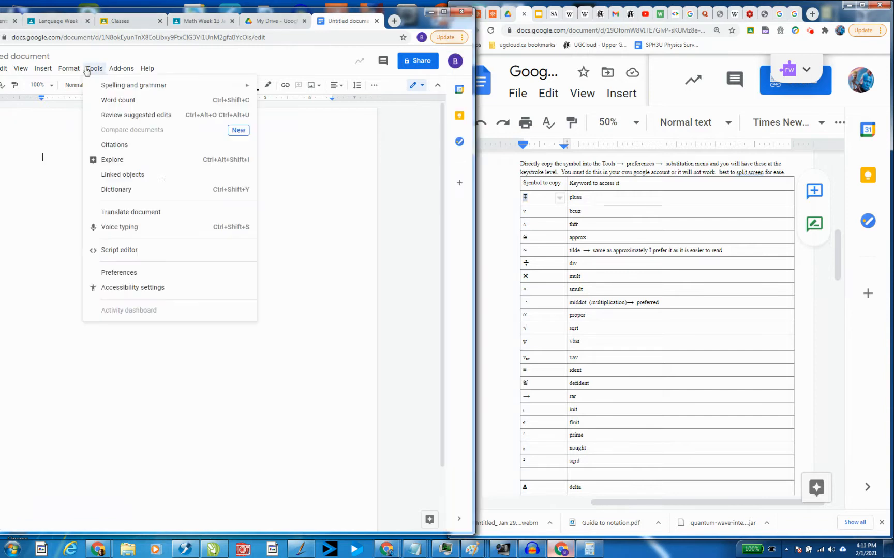
{"action": "left_click", "coordinate": [135, 273]}
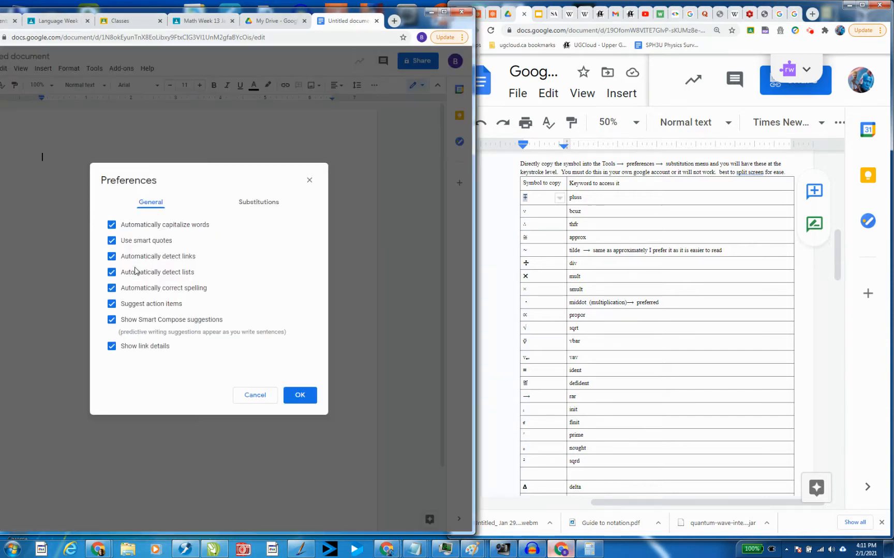
{"action": "left_click", "coordinate": [255, 205]}
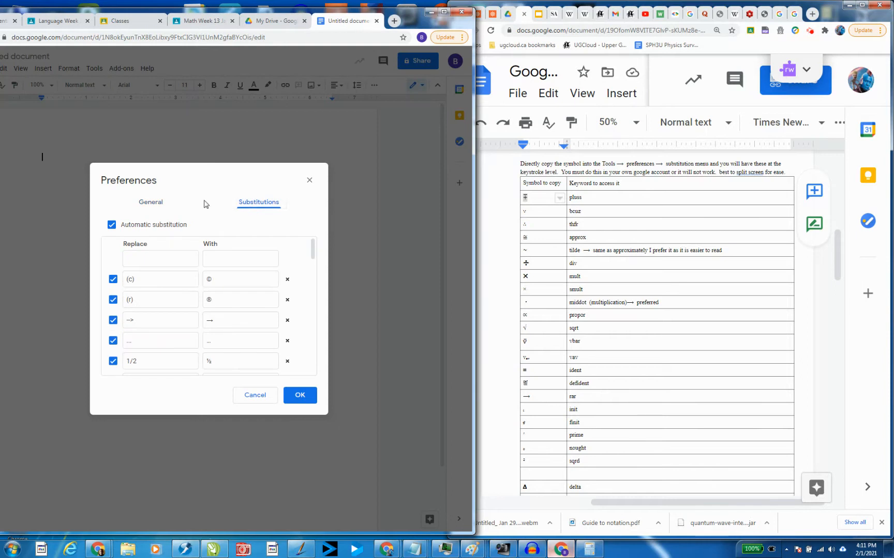
{"action": "left_click", "coordinate": [214, 256]}
{"action": "type", "text": "'"}
{"action": "key", "text": "BackSpace"}
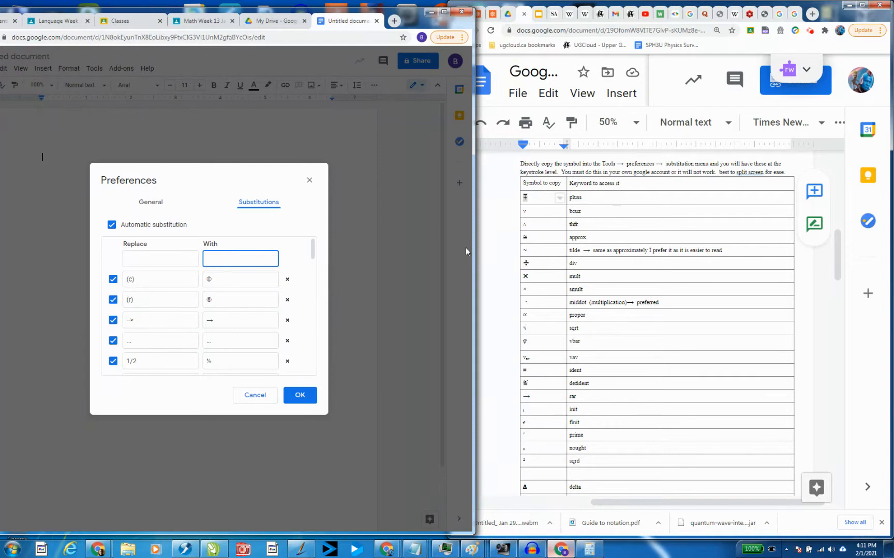
{"action": "left_click", "coordinate": [531, 202]}
{"action": "double_click", "coordinate": [524, 200]}
{"action": "left_click_drag", "start_coordinate": [505, 226], "coordinate": [494, 243]}
{"action": "left_click", "coordinate": [495, 243]}
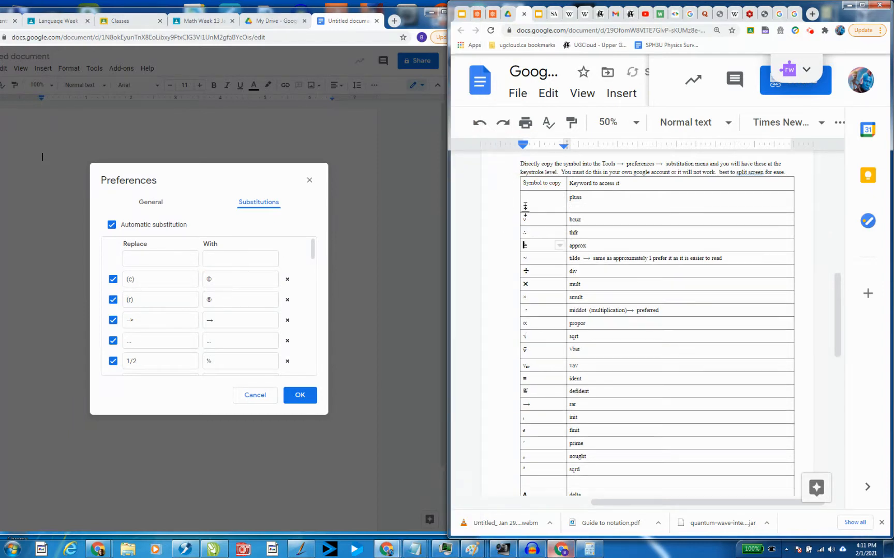
{"action": "left_click", "coordinate": [480, 123]}
{"action": "left_click_drag", "start_coordinate": [529, 196], "coordinate": [519, 196]}
{"action": "left_click", "coordinate": [529, 196]}
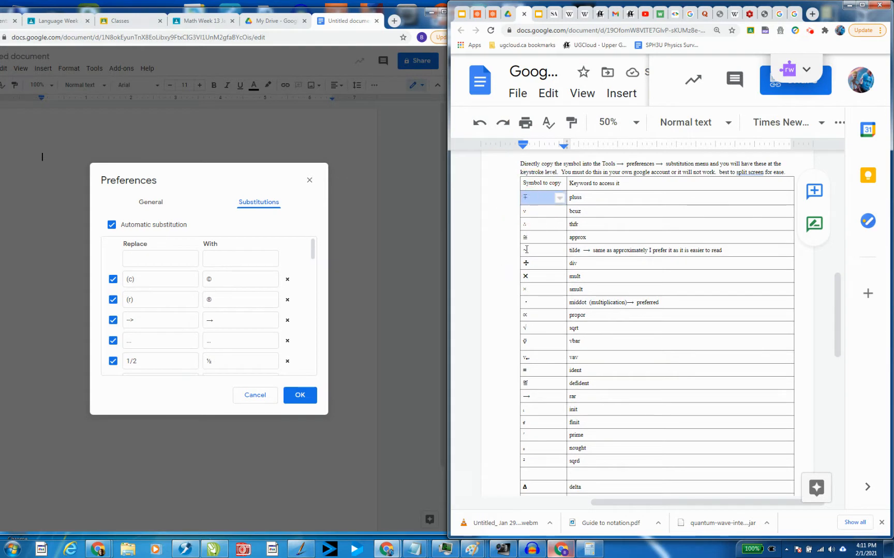
{"action": "left_click", "coordinate": [531, 196]}
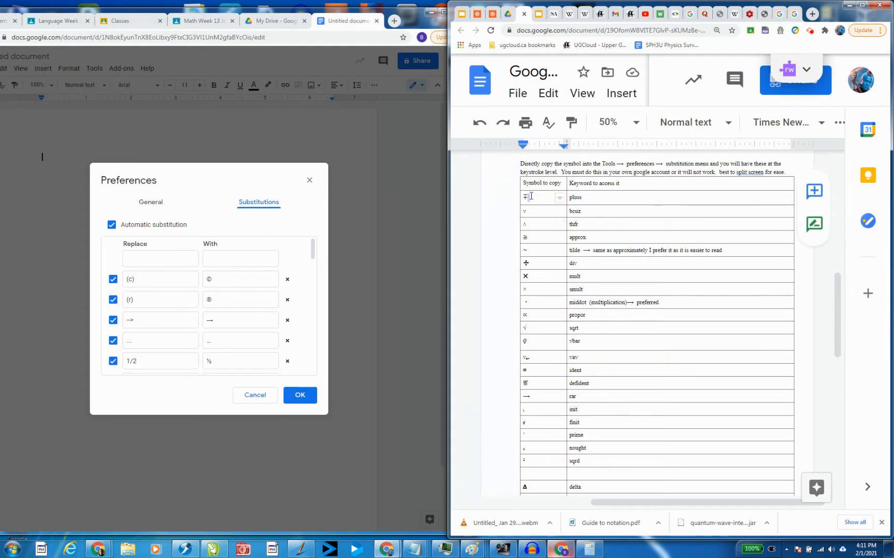
{"action": "left_click_drag", "start_coordinate": [530, 199], "coordinate": [522, 198]}
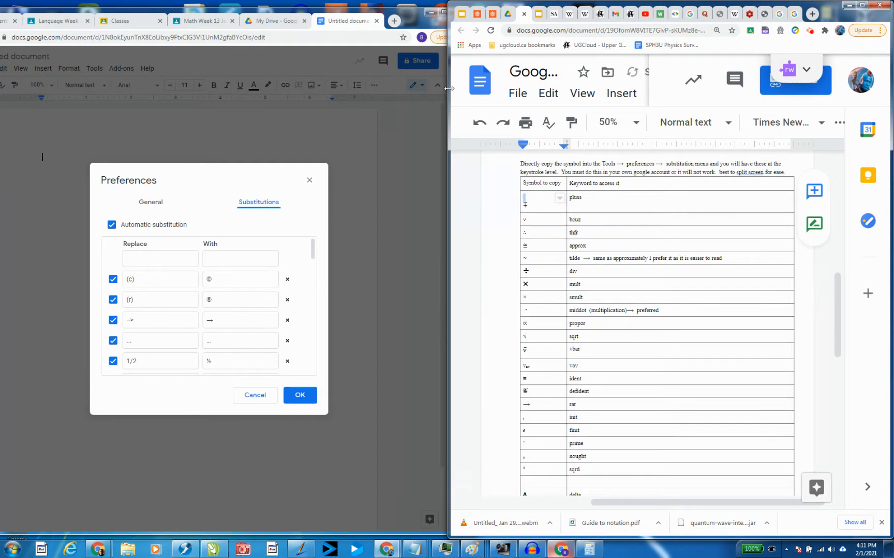
{"action": "left_click", "coordinate": [476, 123]}
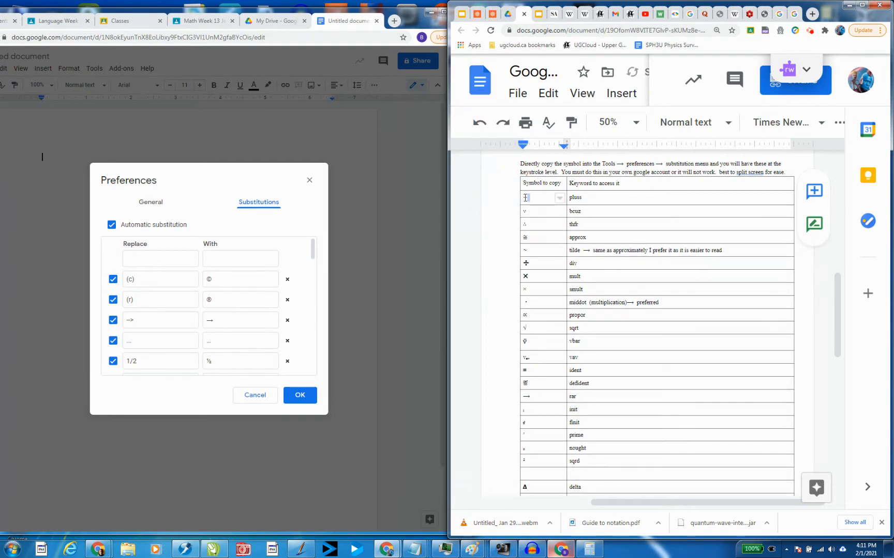
Add a substitution replacing "pluss" with the ∓ symbol copied from the table, and try the keyword in the blank document.
{"action": "left_click_drag", "start_coordinate": [526, 198], "coordinate": [528, 197]}
{"action": "key", "text": "ctrl+c"}
{"action": "left_click", "coordinate": [233, 257]}
{"action": "key", "text": "ctrl+v"}
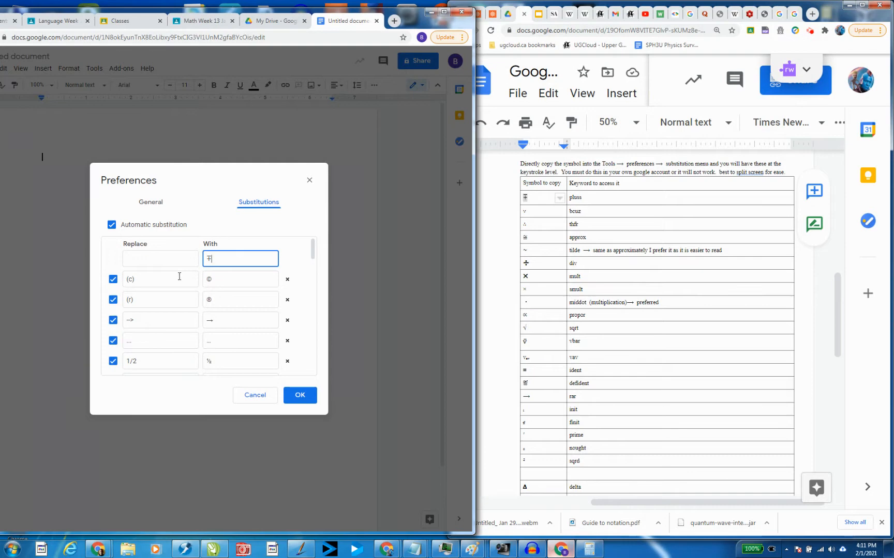
{"action": "left_click", "coordinate": [161, 259]}
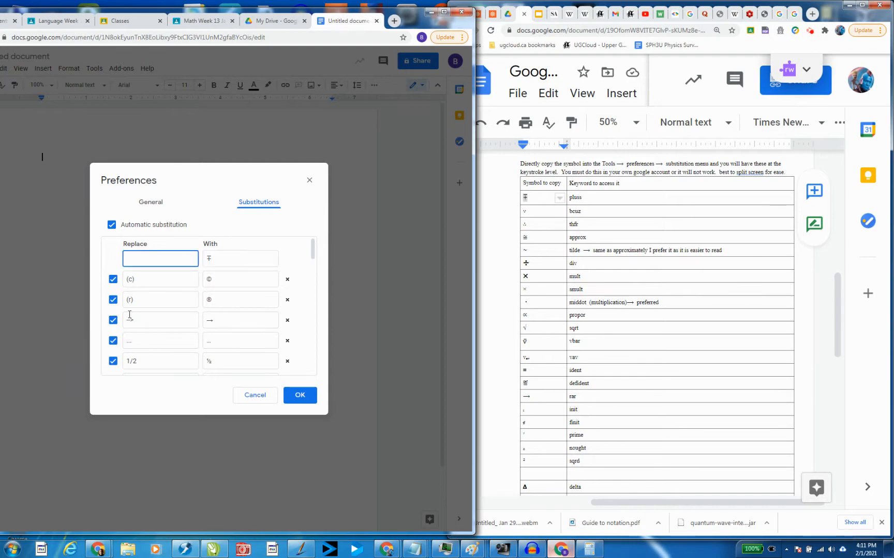
{"action": "type", "text": "pluss"}
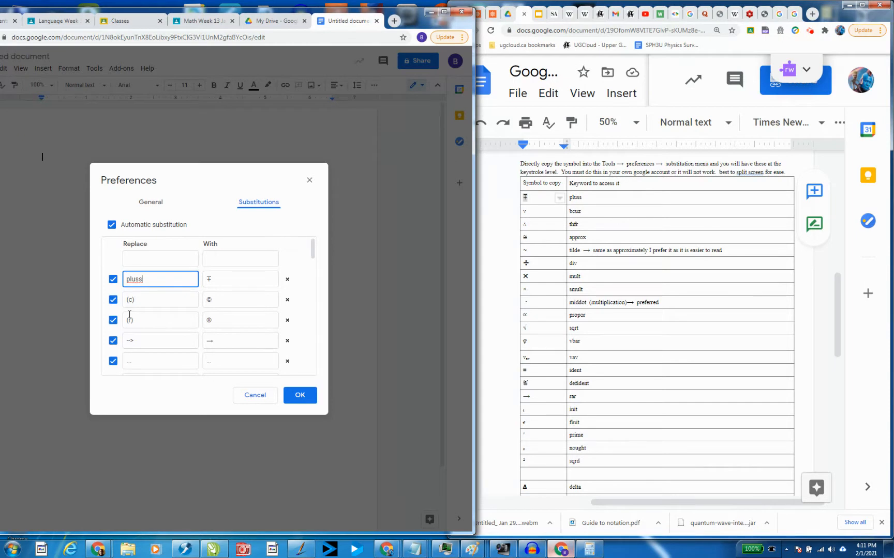
{"action": "left_click", "coordinate": [299, 395]}
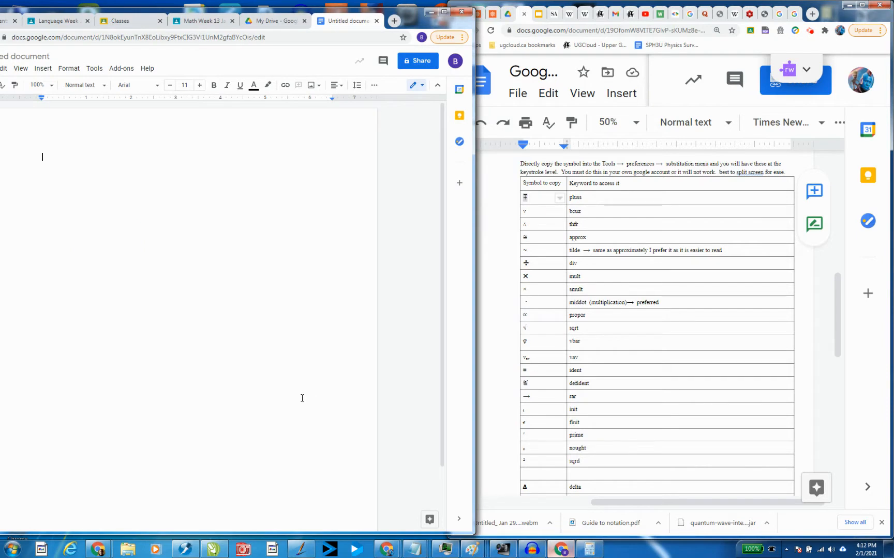
{"action": "type", "text": "pluss"}
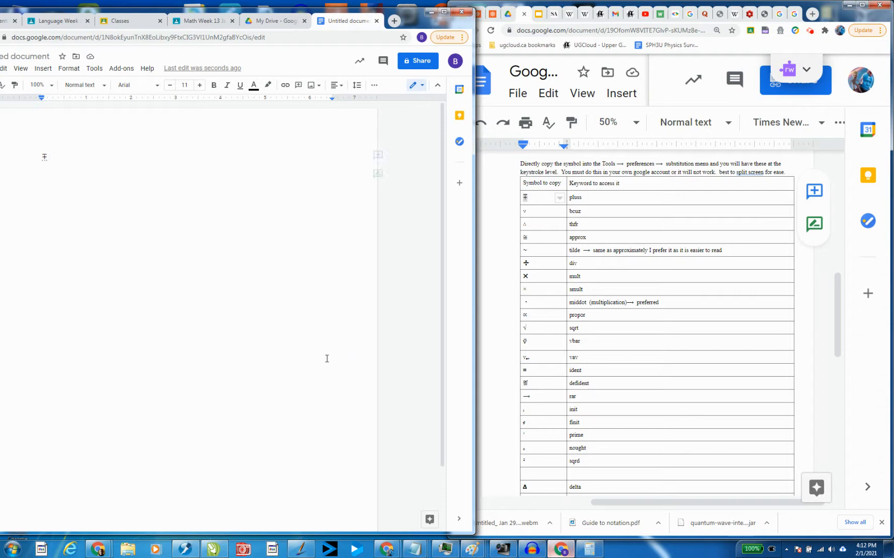
Add a substitution replacing "middot" with the multiplication dot copied from the symbol table, and save the preferences.
{"action": "left_click", "coordinate": [524, 304]}
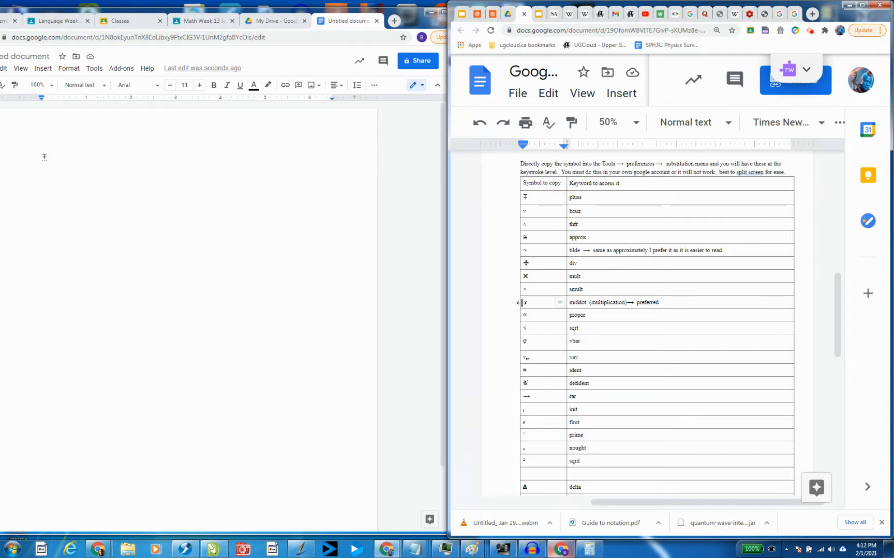
{"action": "left_click_drag", "start_coordinate": [523, 303], "coordinate": [527, 301]}
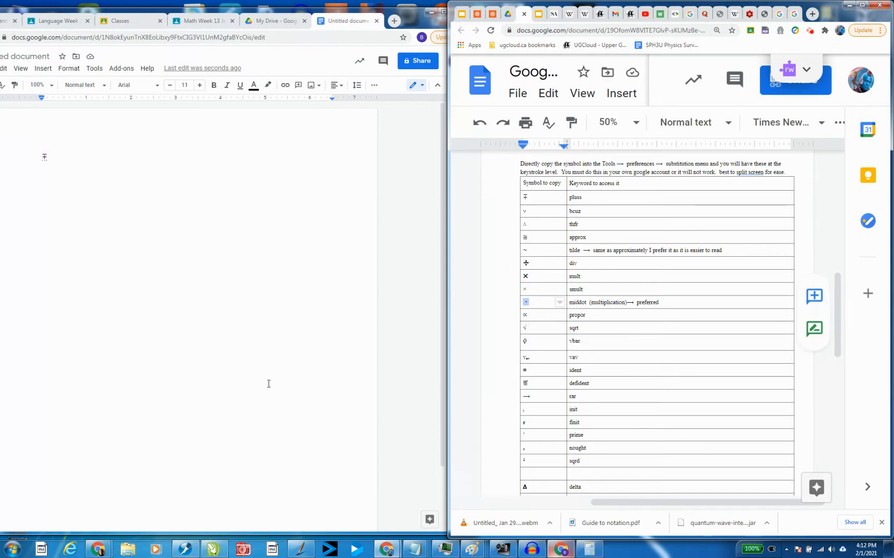
{"action": "left_click", "coordinate": [94, 68]}
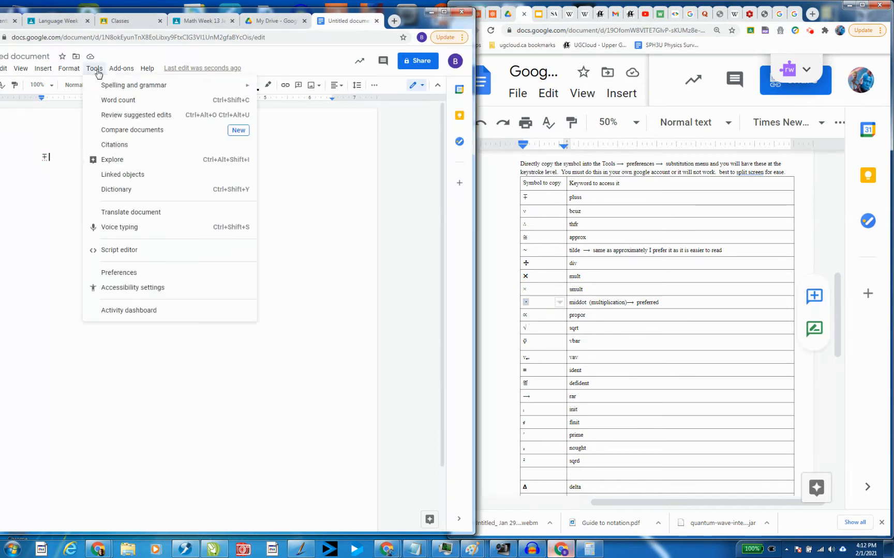
{"action": "left_click", "coordinate": [143, 281]}
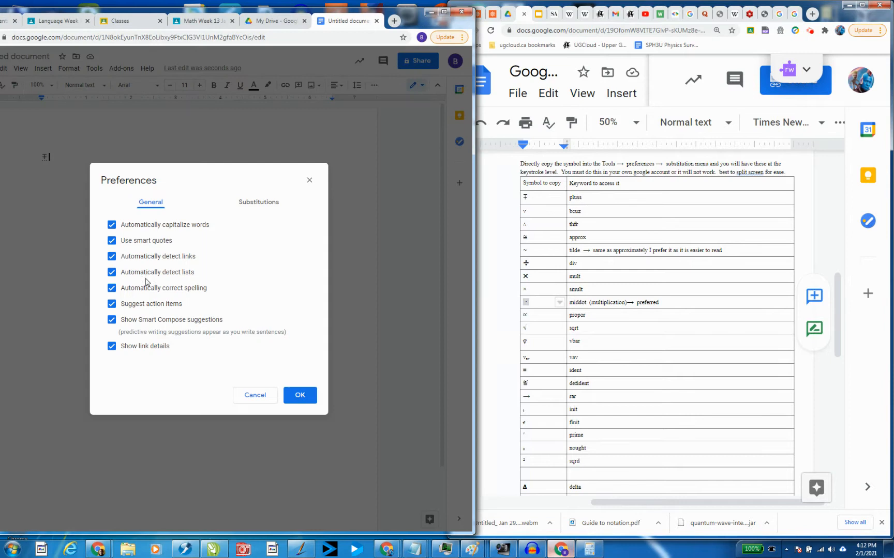
{"action": "left_click", "coordinate": [256, 203]}
{"action": "left_click", "coordinate": [236, 257]}
{"action": "key", "text": "ctrl+v"}
{"action": "left_click", "coordinate": [150, 257]}
{"action": "type", "text": "mi"}
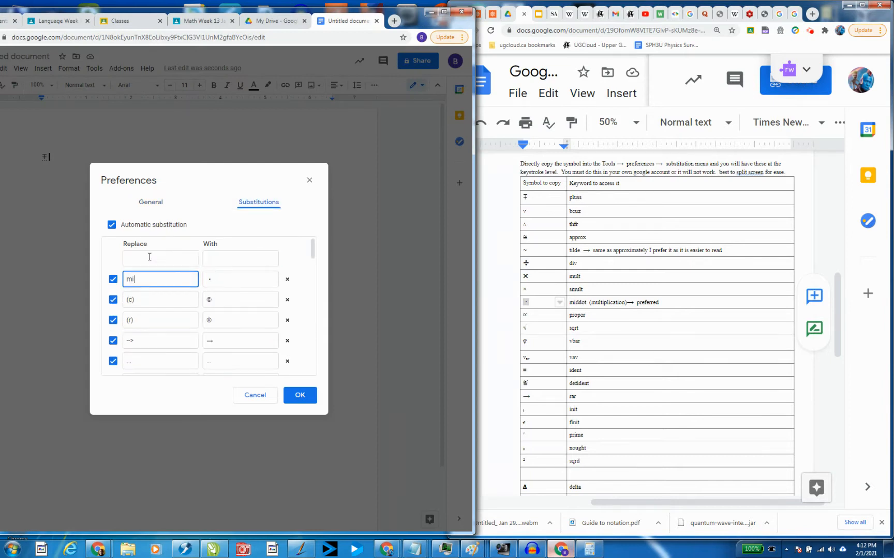
{"action": "type", "text": "ddot"}
{"action": "key", "text": "Return"}
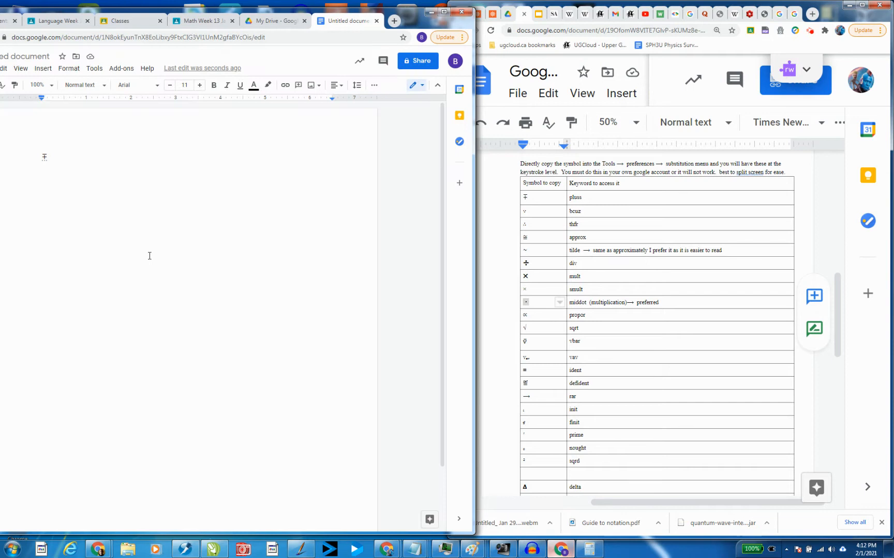
Enter "xxy x middot y" after the ∓ symbol in the blank document to try the middot keyword.
{"action": "type", "text": "xxy"}
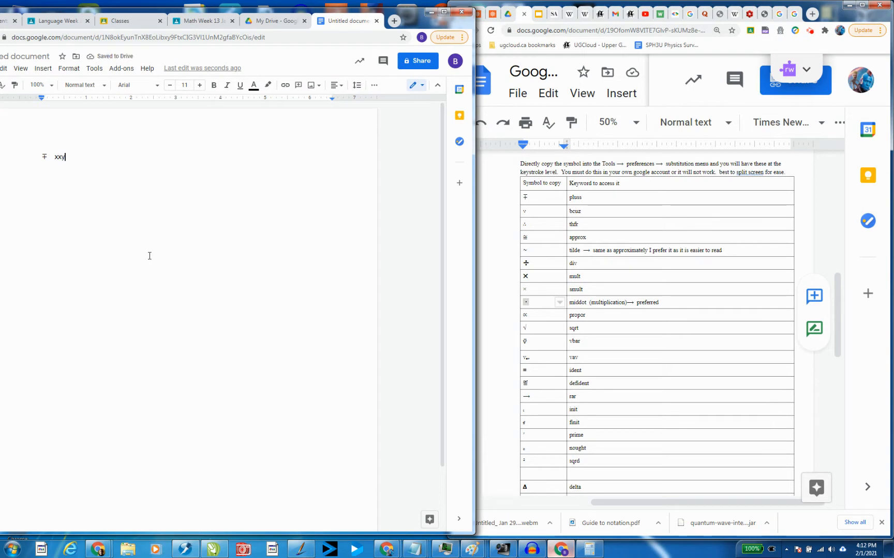
{"action": "type", "text": " x"}
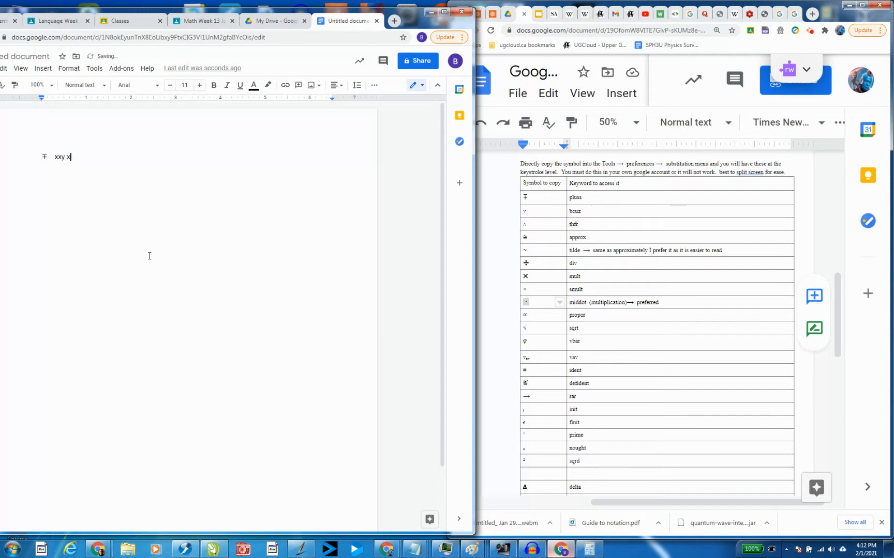
{"action": "type", "text": " middot "}
{"action": "type", "text": "y"}
{"action": "key", "text": "Return"}
Add the lines "xmiddoty" and "x middot y" to the test document, and close up the spacing around the last line's dot.
{"action": "type", "text": "xmiddoty"}
{"action": "key", "text": "Return"}
{"action": "type", "text": "x"}
{"action": "type", "text": " middot y"}
{"action": "key", "text": "Left"}
{"action": "key", "text": "Left"}
{"action": "key", "text": "Left"}
{"action": "key", "text": "Left"}
{"action": "key", "text": "BackSpace"}
Maximize the GoogleDocShortCutsForPhysics window and set the document zoom to 125%.
{"action": "left_click", "coordinate": [863, 8]}
{"action": "left_click", "coordinate": [863, 7]}
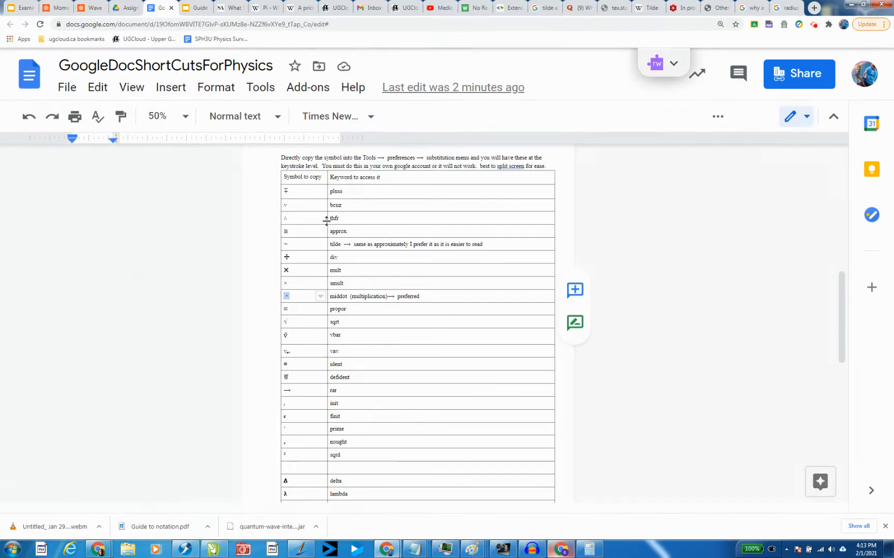
{"action": "left_click", "coordinate": [351, 201]}
{"action": "left_click", "coordinate": [185, 116]}
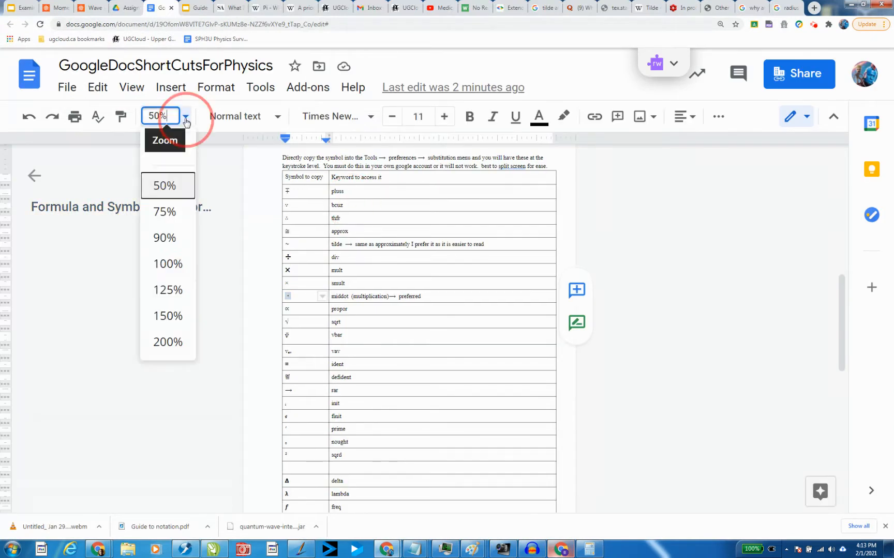
{"action": "left_click", "coordinate": [181, 288]}
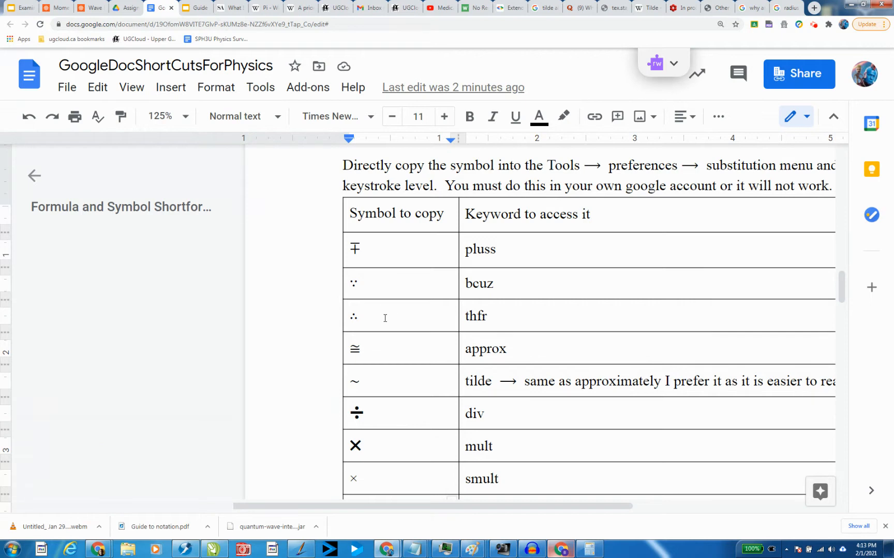
Enter "-->" after the keyword in the table's rar row, and remove the short arrow it produces.
{"action": "scroll", "coordinate": [384, 318], "scroll_direction": "down", "scroll_amount": 2}
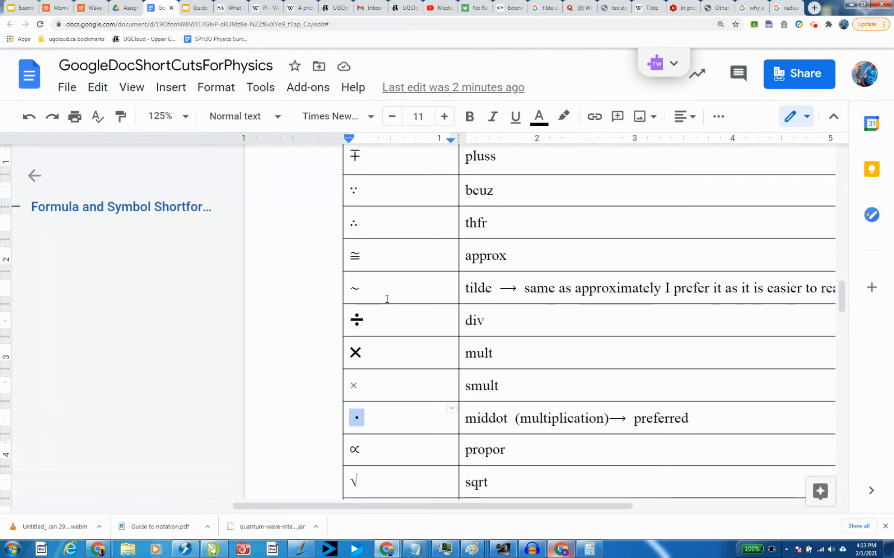
{"action": "scroll", "coordinate": [387, 299], "scroll_direction": "down", "scroll_amount": 2}
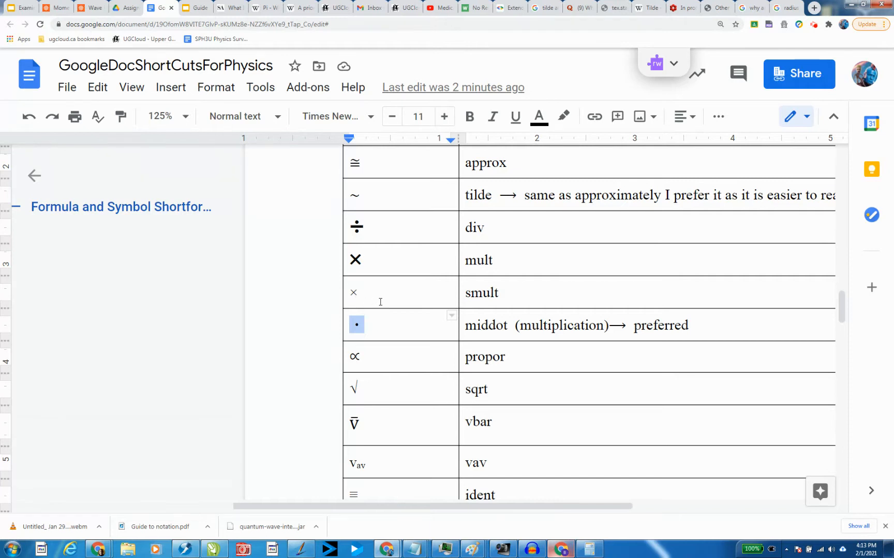
{"action": "scroll", "coordinate": [378, 300], "scroll_direction": "down", "scroll_amount": 2}
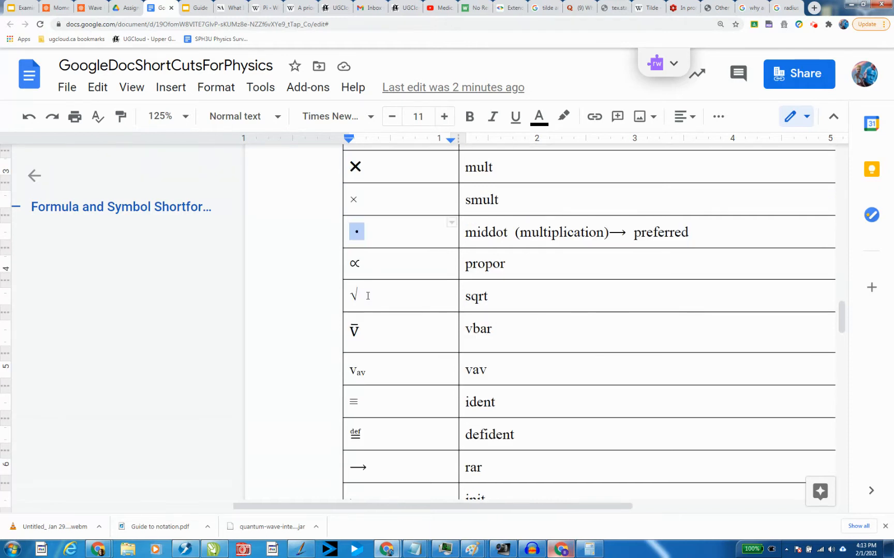
{"action": "scroll", "coordinate": [362, 331], "scroll_direction": "down", "scroll_amount": 2}
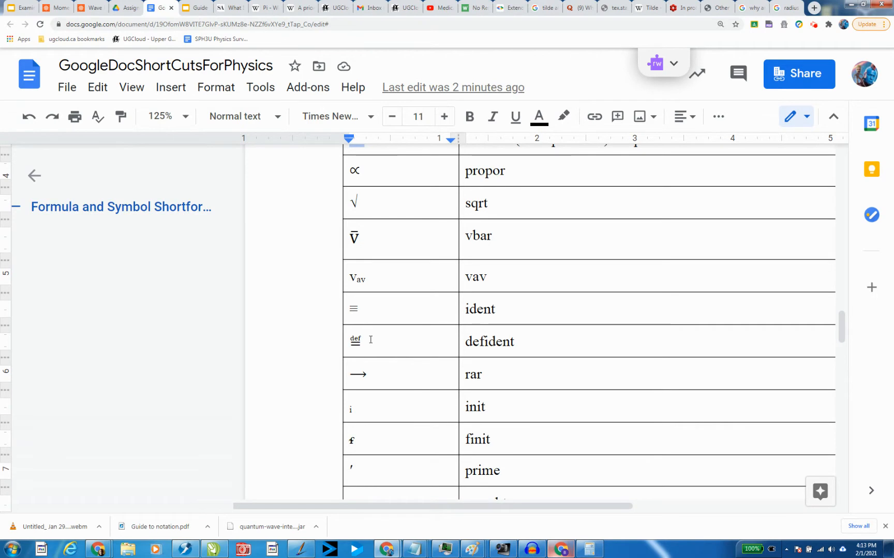
{"action": "scroll", "coordinate": [371, 340], "scroll_direction": "down", "scroll_amount": 2}
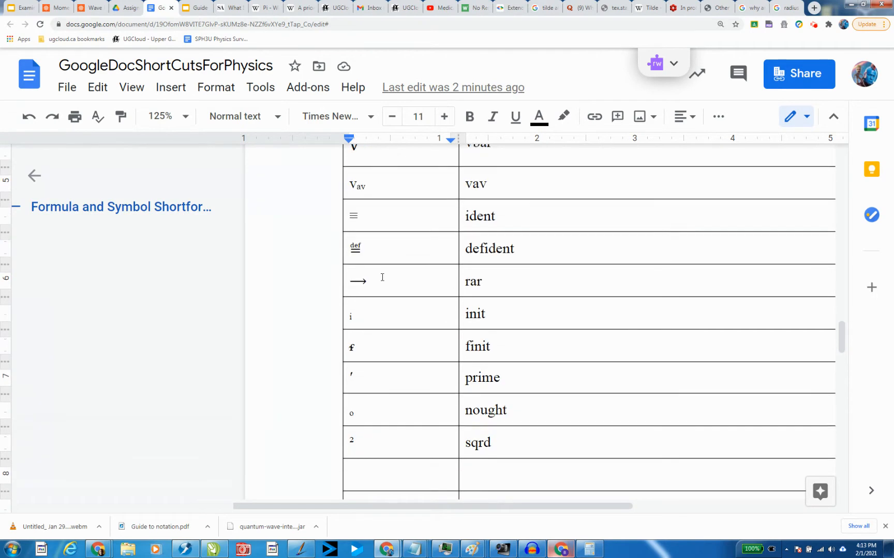
{"action": "left_click", "coordinate": [497, 283]}
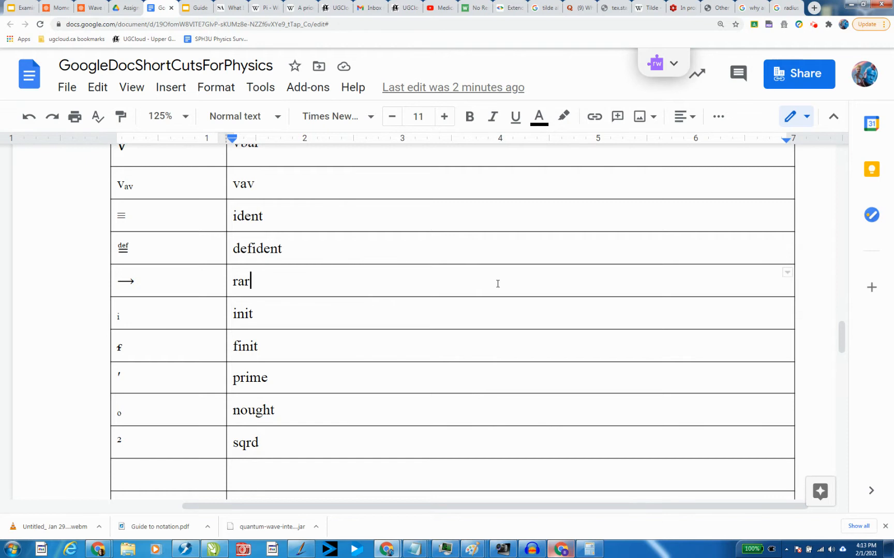
{"action": "type", "text": "-->"}
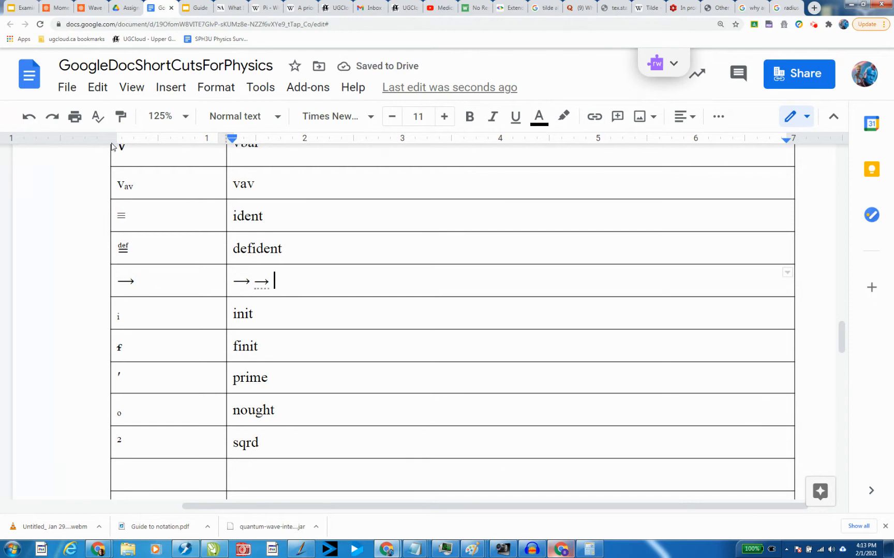
{"action": "key", "text": "ctrl+z"}
{"action": "key", "text": "BackSpace"}
{"action": "key", "text": "BackSpace"}
{"action": "key", "text": "BackSpace"}
{"action": "key", "text": "BackSpace"}
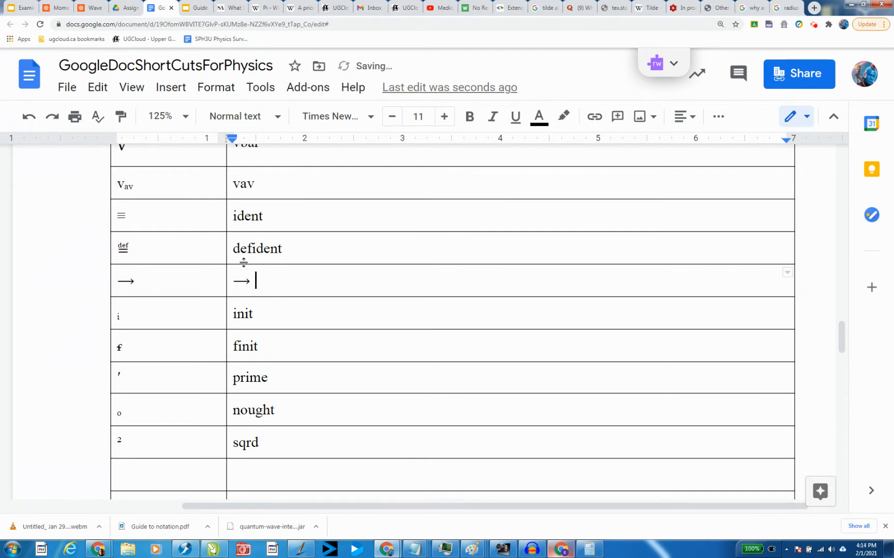
Delete the stray v-and-f text after the π in the keyword cell of the table's π row.
{"action": "left_click_drag", "start_coordinate": [370, 505], "coordinate": [294, 479]}
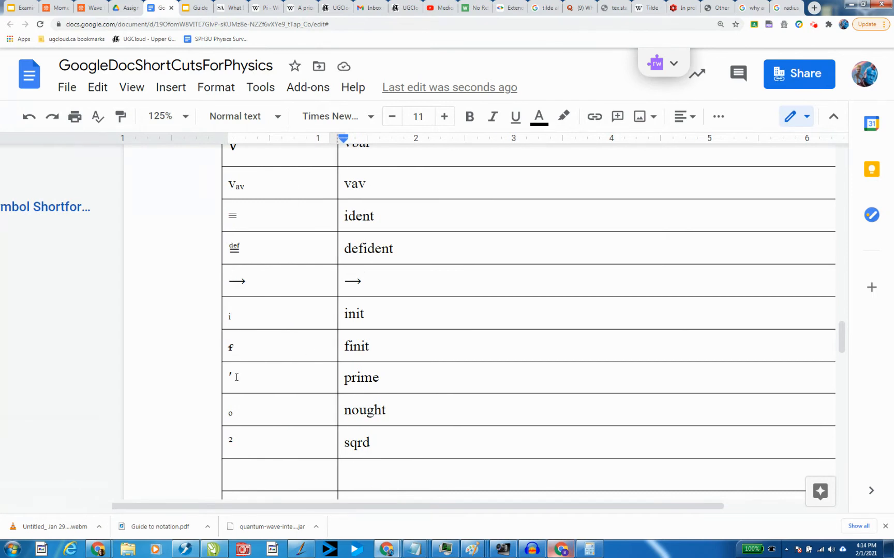
{"action": "scroll", "coordinate": [239, 403], "scroll_direction": "down", "scroll_amount": 3}
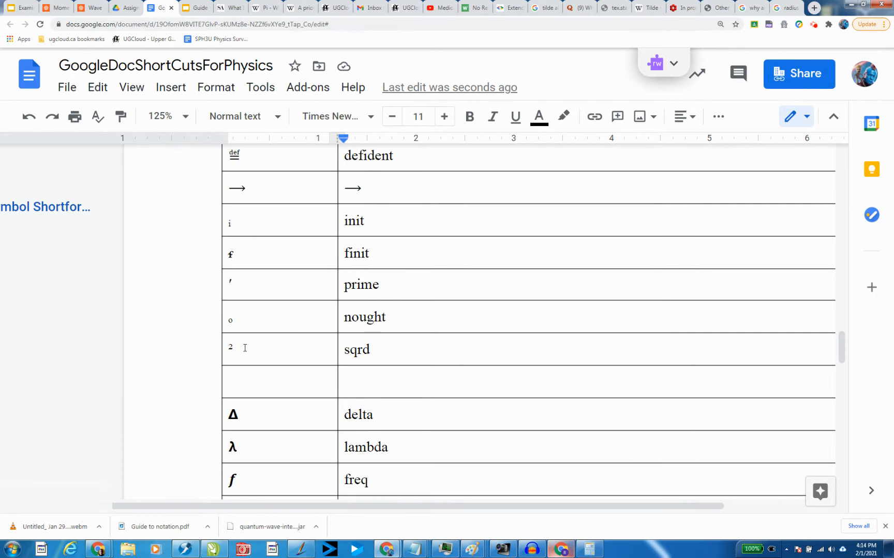
{"action": "scroll", "coordinate": [245, 348], "scroll_direction": "down", "scroll_amount": 1}
{"action": "scroll", "coordinate": [244, 348], "scroll_direction": "down", "scroll_amount": 5}
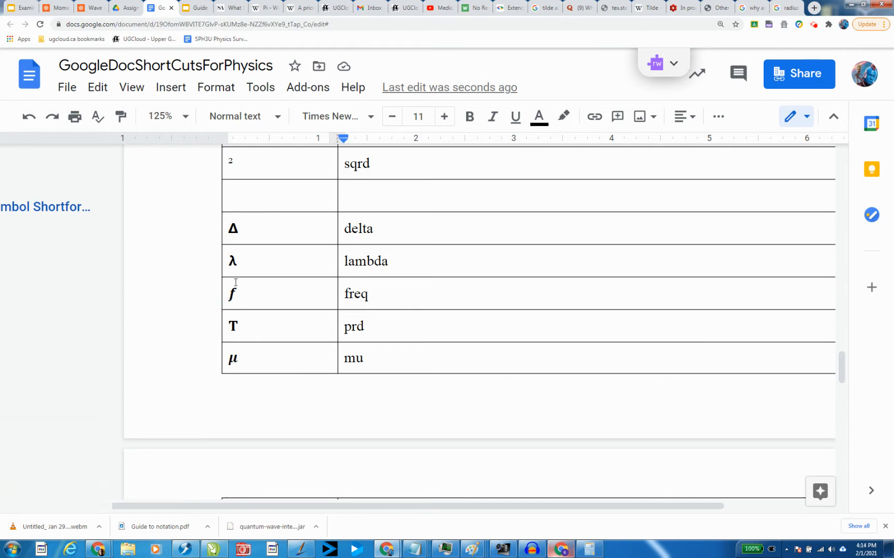
{"action": "scroll", "coordinate": [268, 334], "scroll_direction": "down", "scroll_amount": 6}
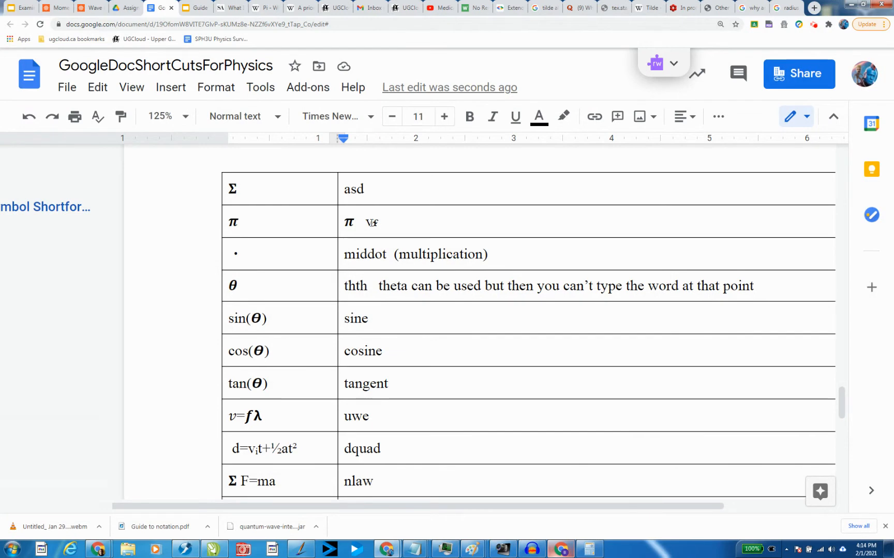
{"action": "double_click", "coordinate": [375, 223]}
{"action": "scroll", "coordinate": [375, 223], "scroll_direction": "right", "scroll_amount": 3}
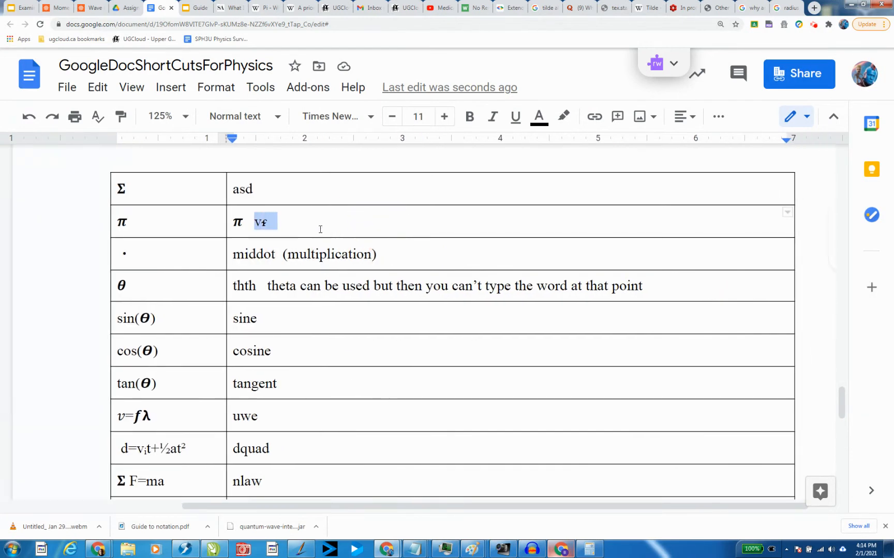
{"action": "key", "text": "BackSpace"}
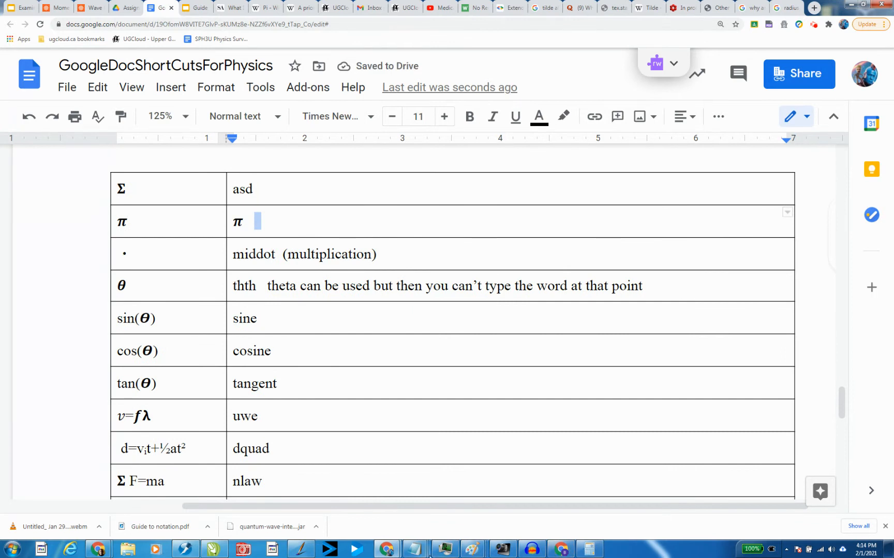
Switch to the Notepad note containing the tangent line, replace "thth" with "pi", and select "pi" for copying.
{"action": "mouse_move", "coordinate": [416, 549]}
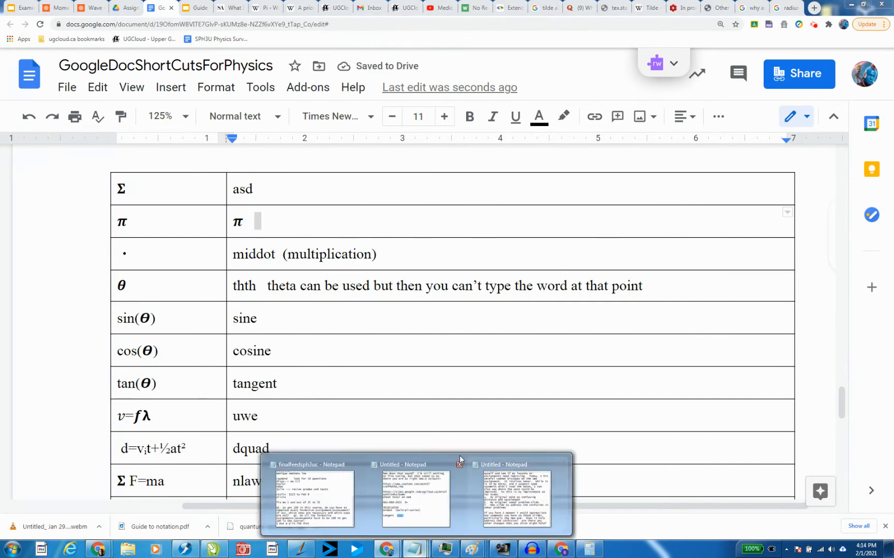
{"action": "left_click", "coordinate": [436, 463]}
{"action": "left_click", "coordinate": [582, 464]}
{"action": "left_click_drag", "start_coordinate": [571, 440], "coordinate": [525, 440]}
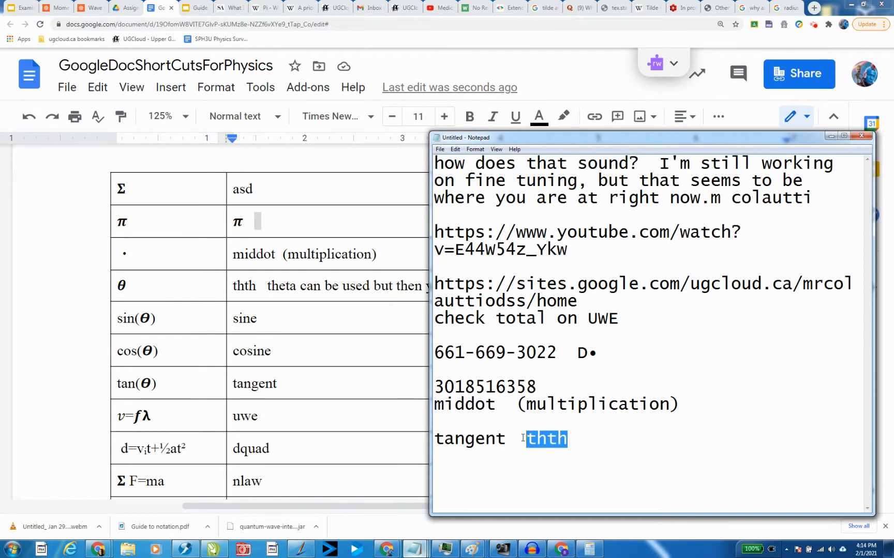
{"action": "type", "text": "pi"}
{"action": "left_click_drag", "start_coordinate": [516, 444], "coordinate": [547, 440]}
{"action": "key", "text": "ctrl+c"}
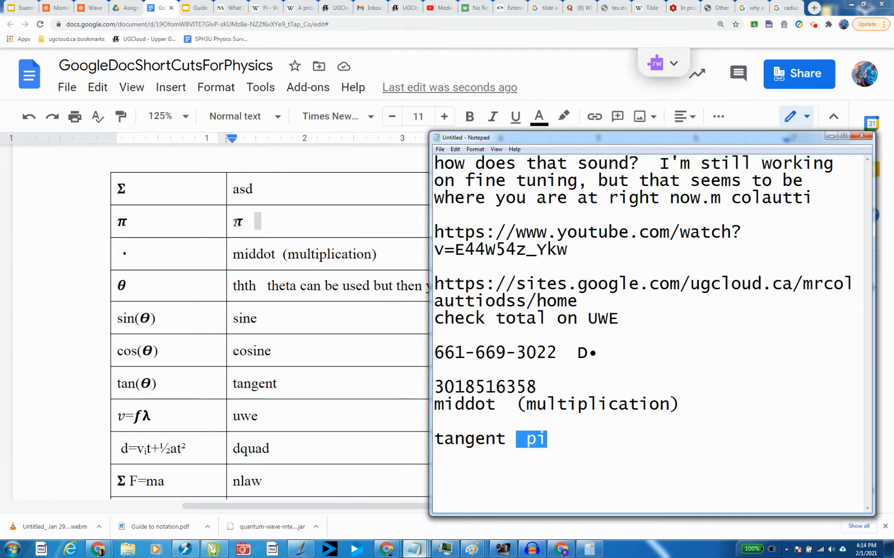
Return to the symbol table and replace the π in its keyword cell with the copied "pi" text.
{"action": "left_click", "coordinate": [239, 223]}
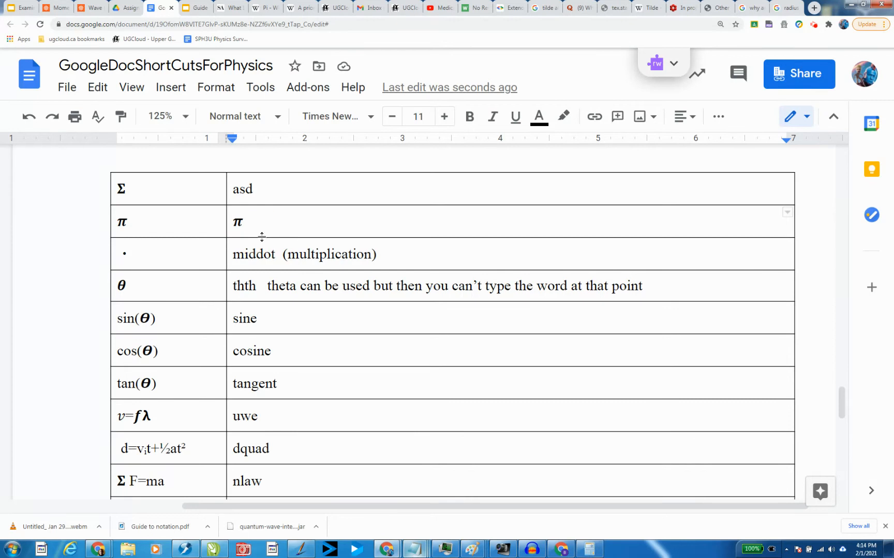
{"action": "double_click", "coordinate": [243, 221]}
{"action": "key", "text": "ctrl+v"}
Try the sine keyword in the empty row below nlaw by entering "the sine =".
{"action": "scroll", "coordinate": [287, 286], "scroll_direction": "down", "scroll_amount": 1}
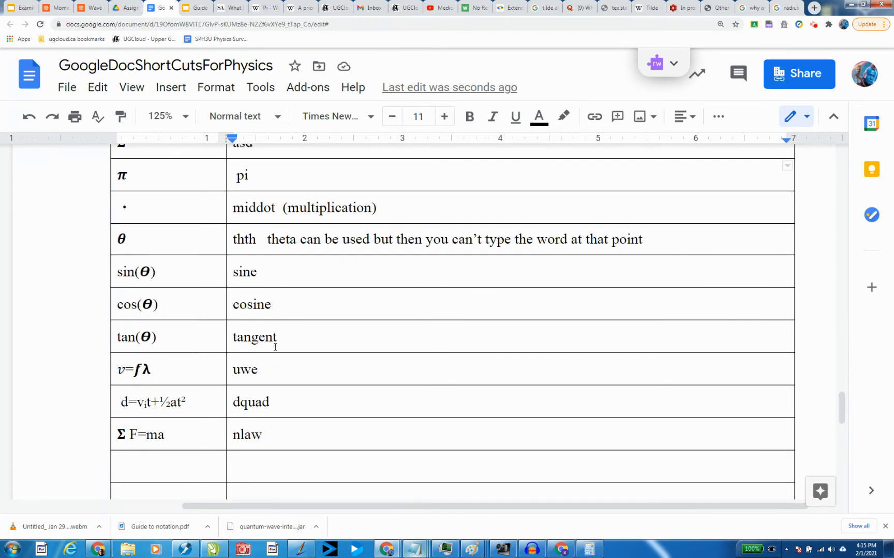
{"action": "left_click_drag", "start_coordinate": [117, 271], "coordinate": [156, 274]}
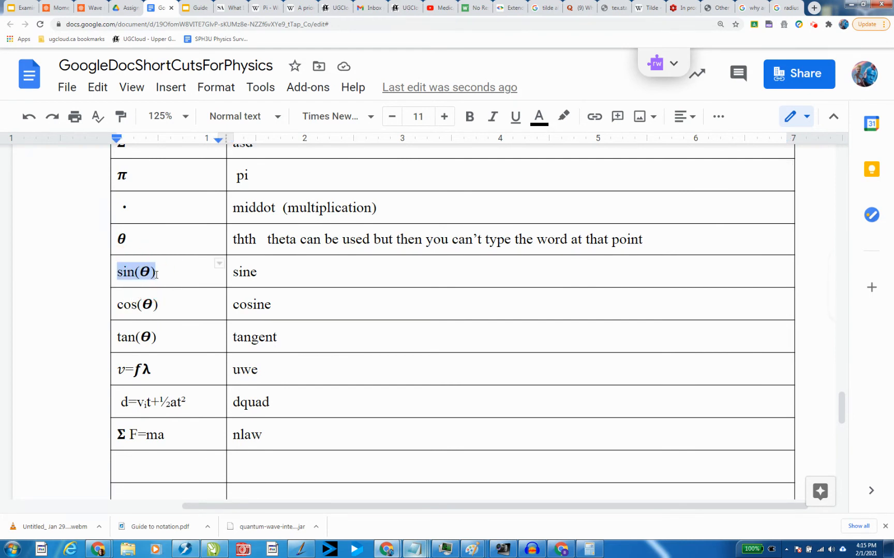
{"action": "left_click", "coordinate": [191, 312]}
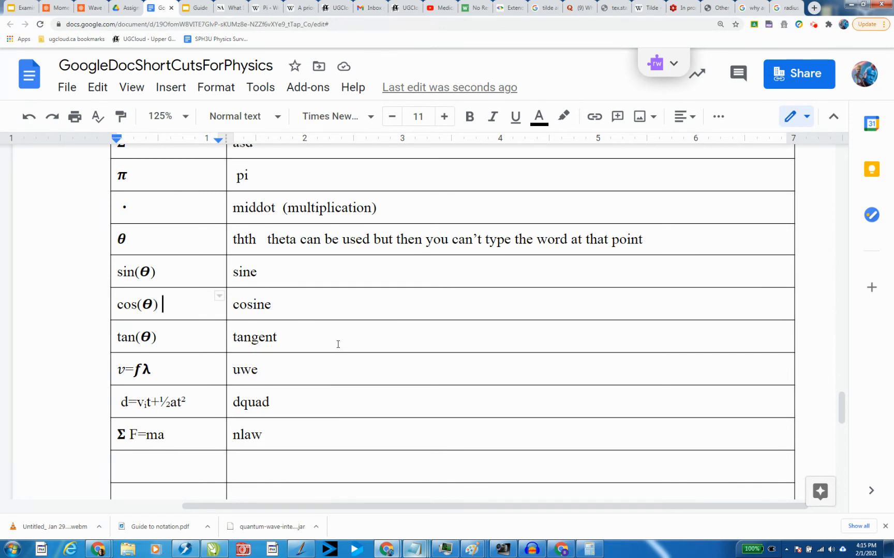
{"action": "left_click", "coordinate": [314, 485]}
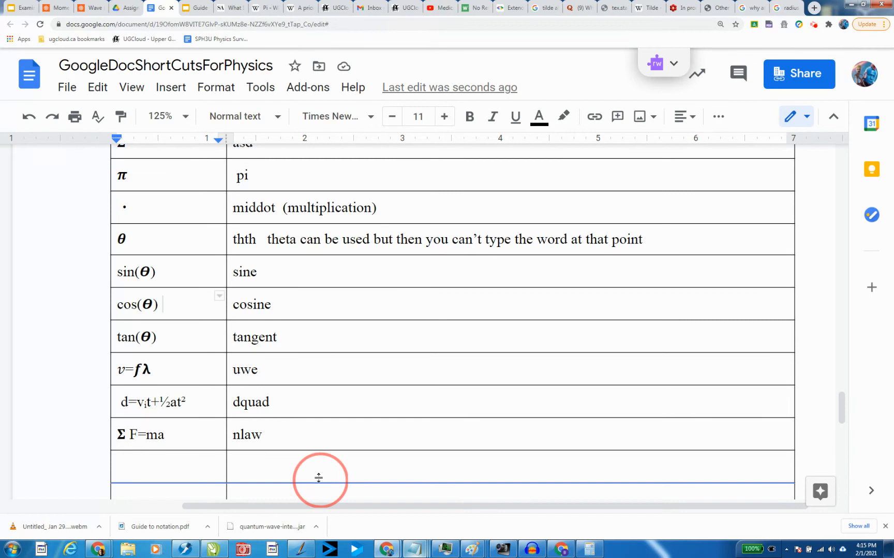
{"action": "left_click", "coordinate": [263, 465]}
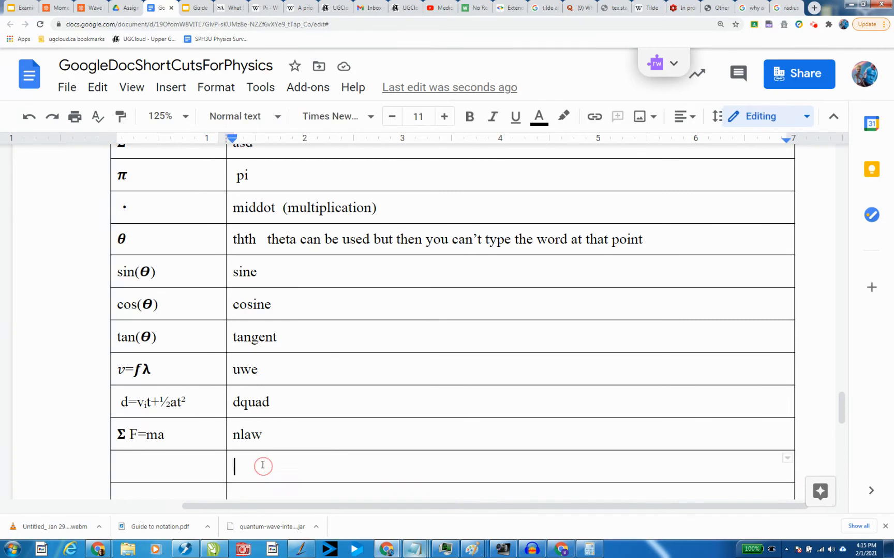
{"action": "type", "text": "the"}
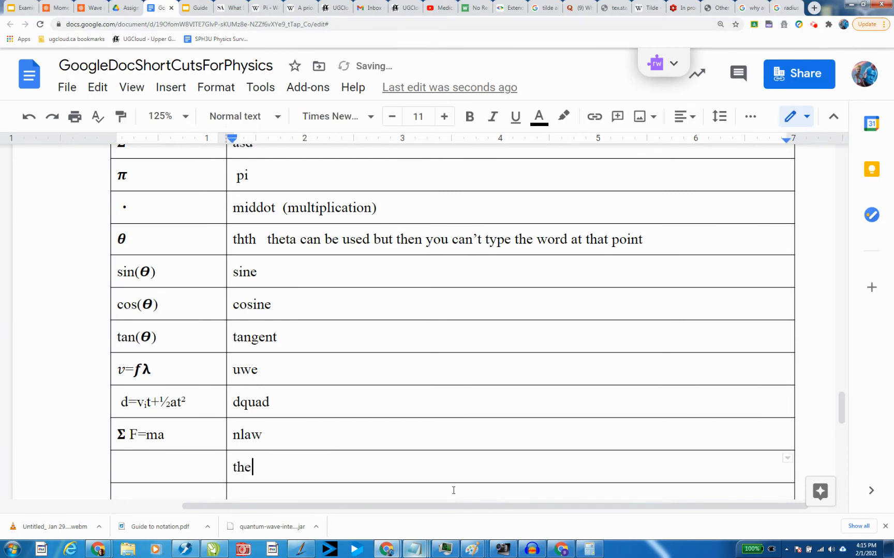
{"action": "type", "text": " sine ="}
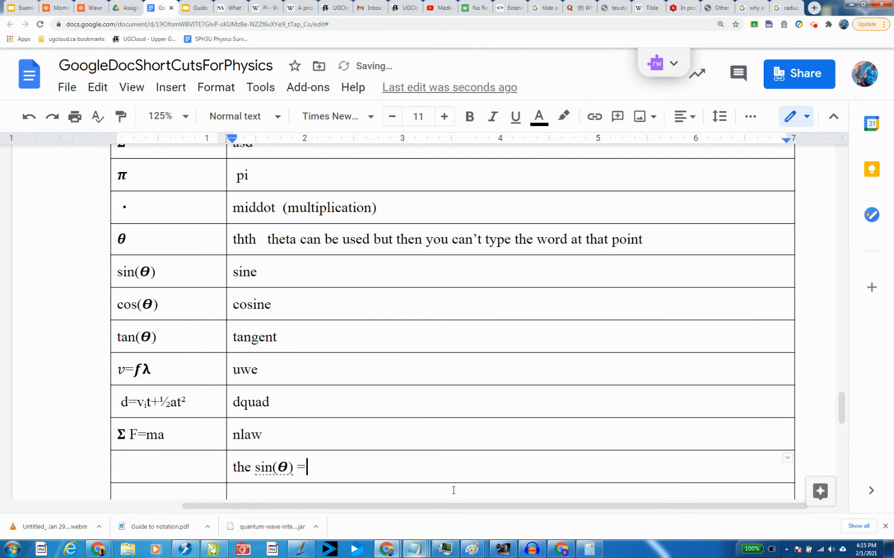
{"action": "type", "text": "9"}
Clear the sine test text from the row below nlaw.
{"action": "key", "text": "BackSpace"}
{"action": "key", "text": "BackSpace"}
{"action": "key", "text": "BackSpace"}
{"action": "key", "text": "BackSpace"}
{"action": "key", "text": "BackSpace"}
{"action": "key", "text": "BackSpace"}
{"action": "key", "text": "BackSpace"}
{"action": "key", "text": "BackSpace"}
{"action": "key", "text": "BackSpace"}
{"action": "key", "text": "BackSpace"}
{"action": "key", "text": "BackSpace"}
{"action": "key", "text": "BackSpace"}
{"action": "key", "text": "BackSpace"}
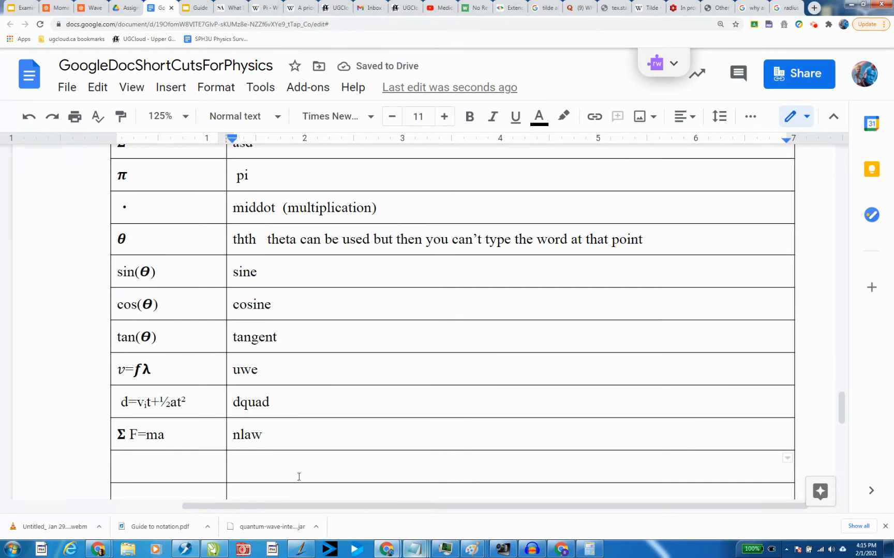
Try the dquad keyword in the empty row below nlaw, and clear the inserted equation.
{"action": "type", "text": "dquad"}
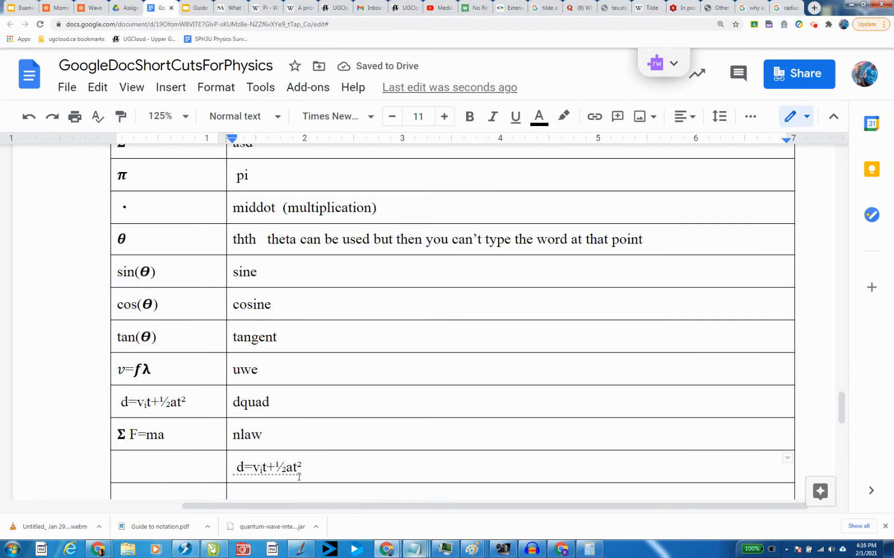
{"action": "key", "text": "ctrl+z"}
{"action": "key", "text": "BackSpace"}
{"action": "key", "text": "BackSpace"}
{"action": "key", "text": "BackSpace"}
{"action": "key", "text": "BackSpace"}
{"action": "key", "text": "BackSpace"}
{"action": "key", "text": "BackSpace"}
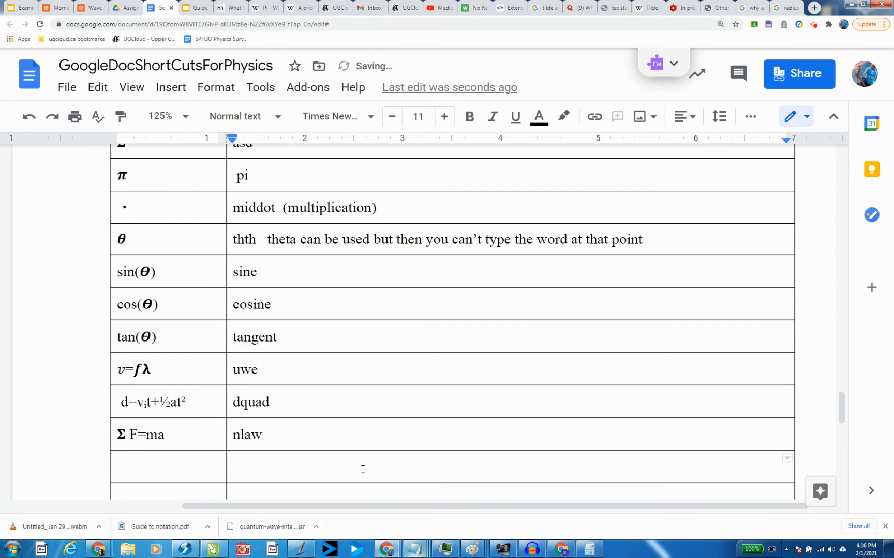
Review the constants rows and their keywords at the end of the symbol table.
{"action": "scroll", "coordinate": [340, 289], "scroll_direction": "down", "scroll_amount": 5}
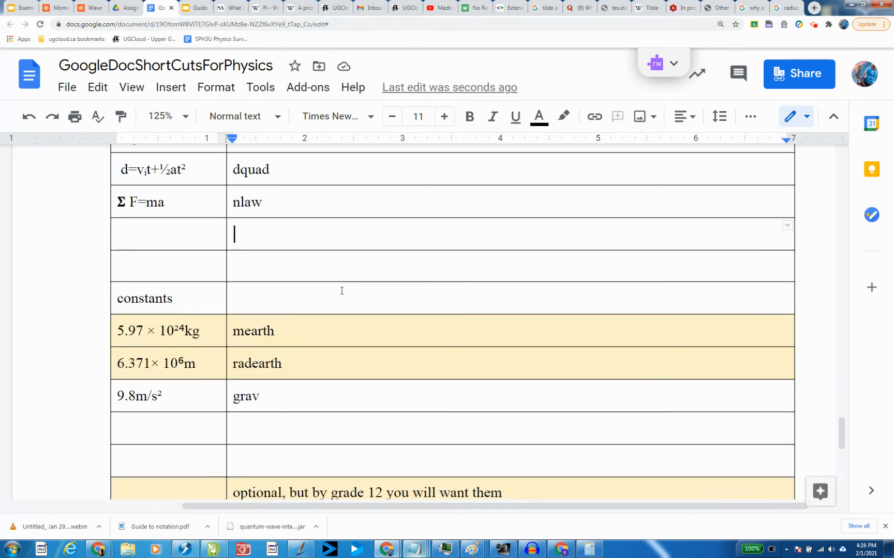
{"action": "scroll", "coordinate": [341, 290], "scroll_direction": "down", "scroll_amount": 2}
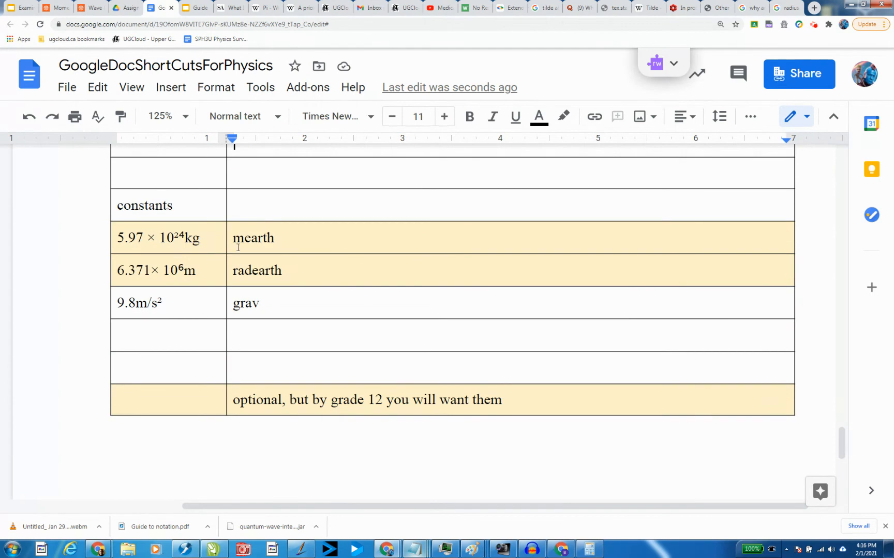